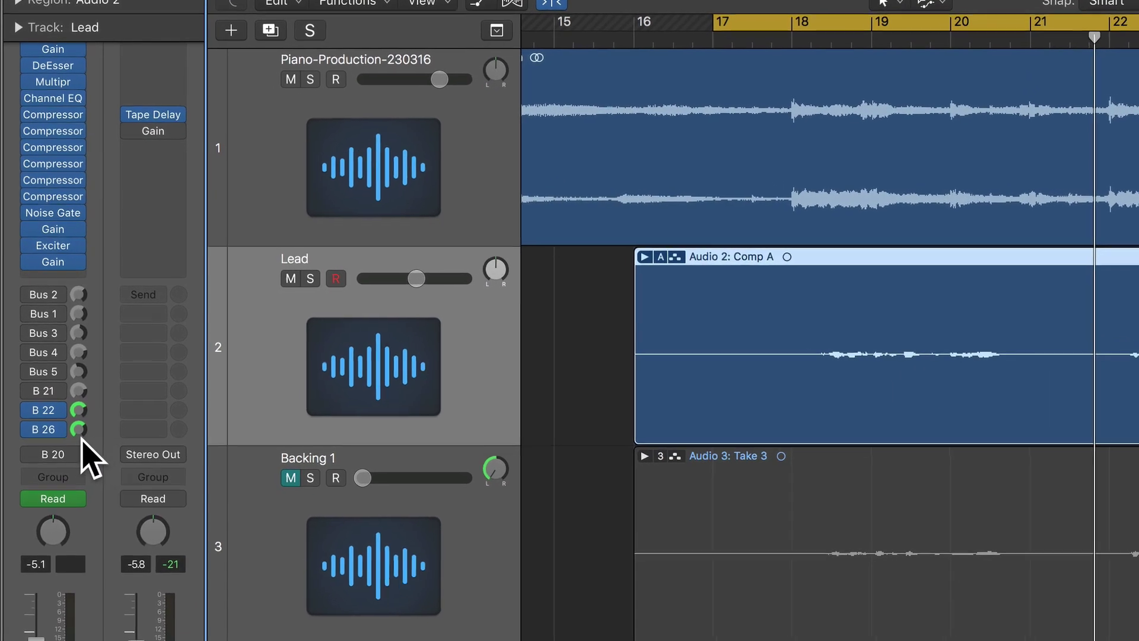
Step: Swap the return channel's Tape Delay insert for a stereo SilverVerb
mouse_move(36, 384)
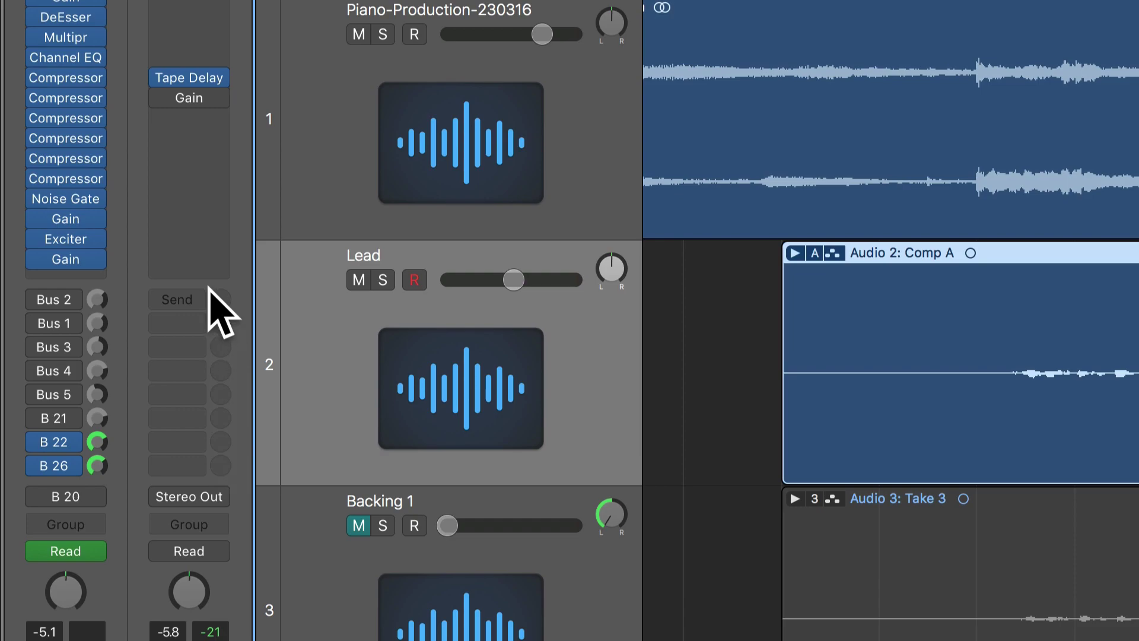
left_click(221, 77)
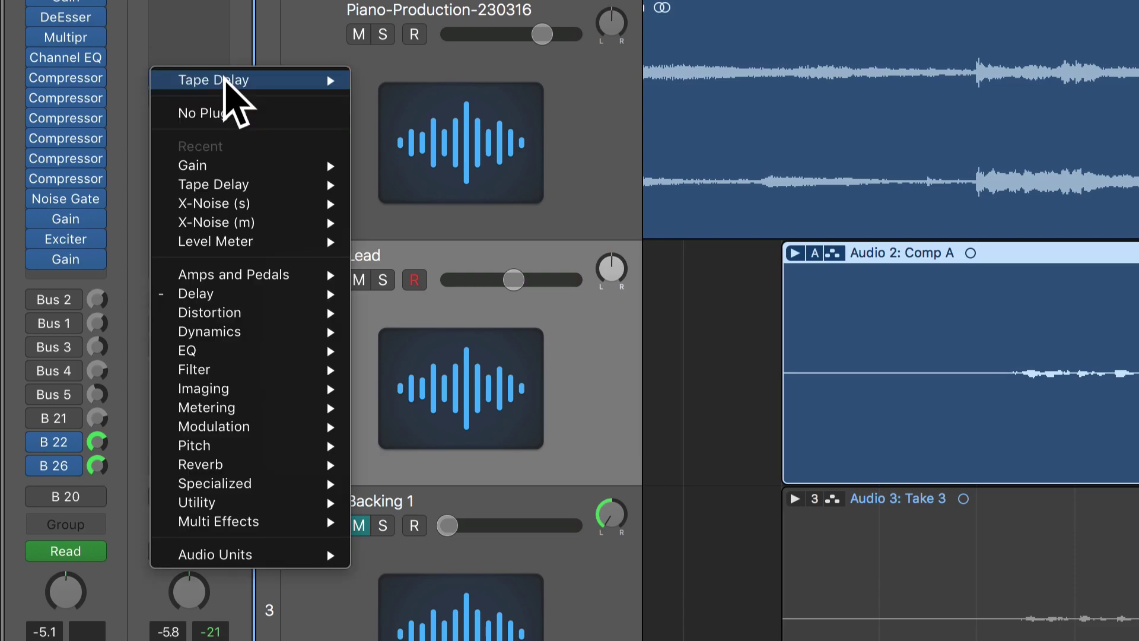
mouse_move(264, 467)
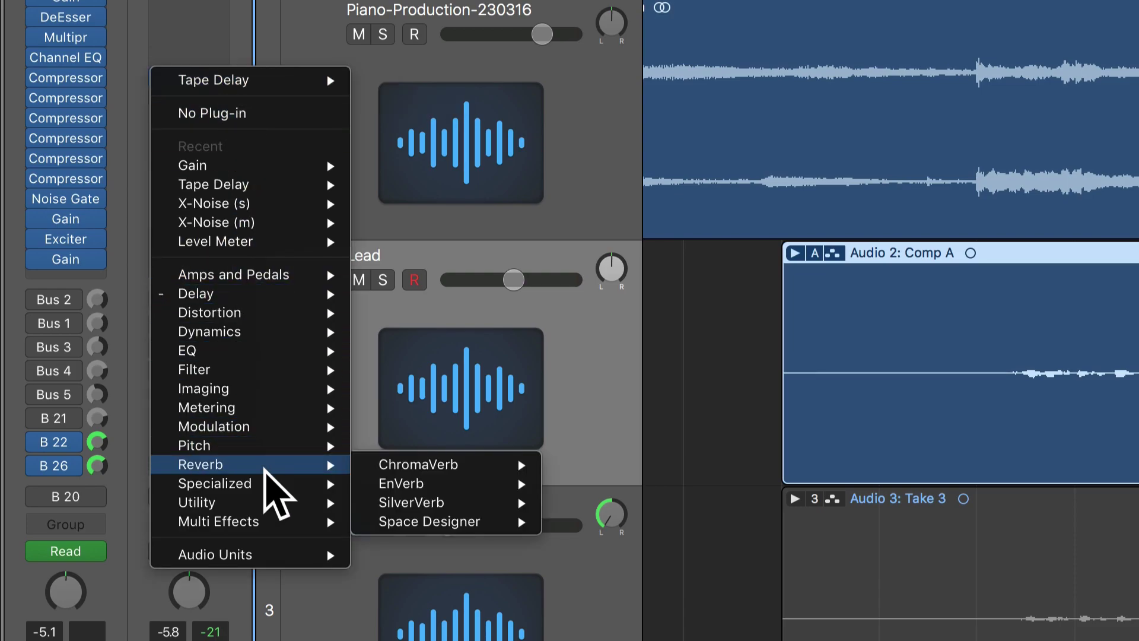
mouse_move(458, 501)
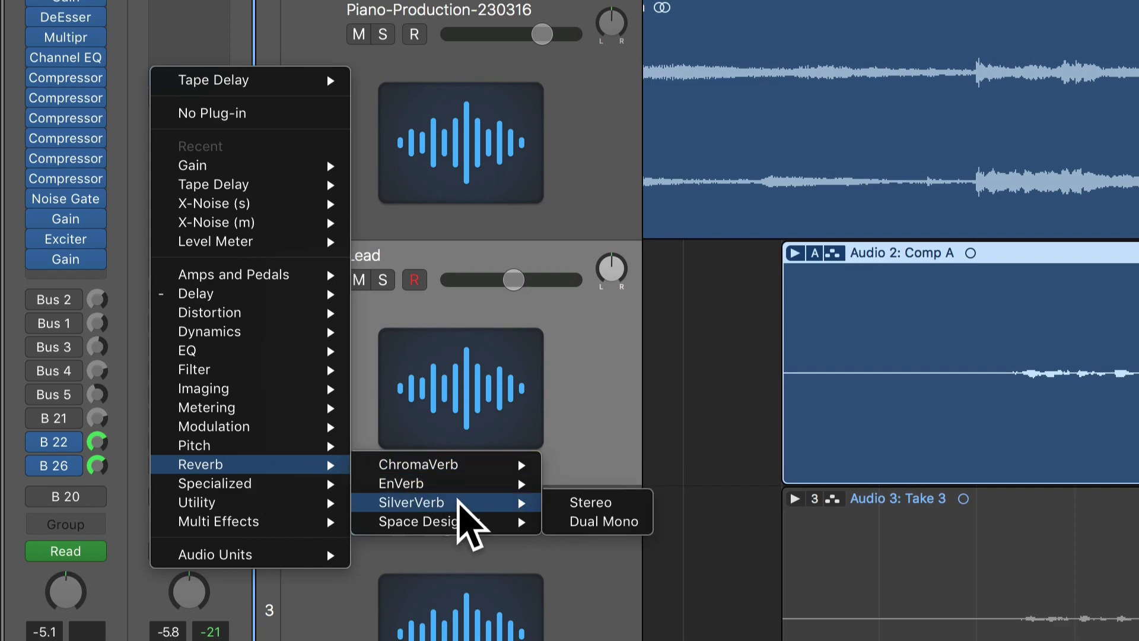
left_click(605, 502)
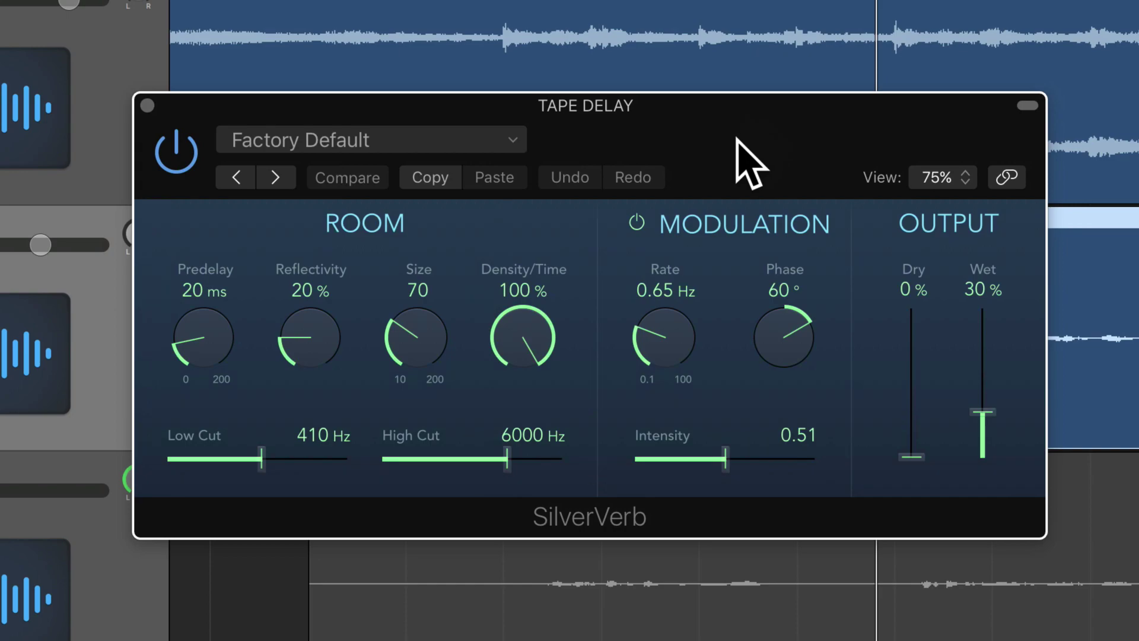
Step: Bypass SilverVerb's Modulation and raise the Wet fader to 100%
left_click(637, 223)
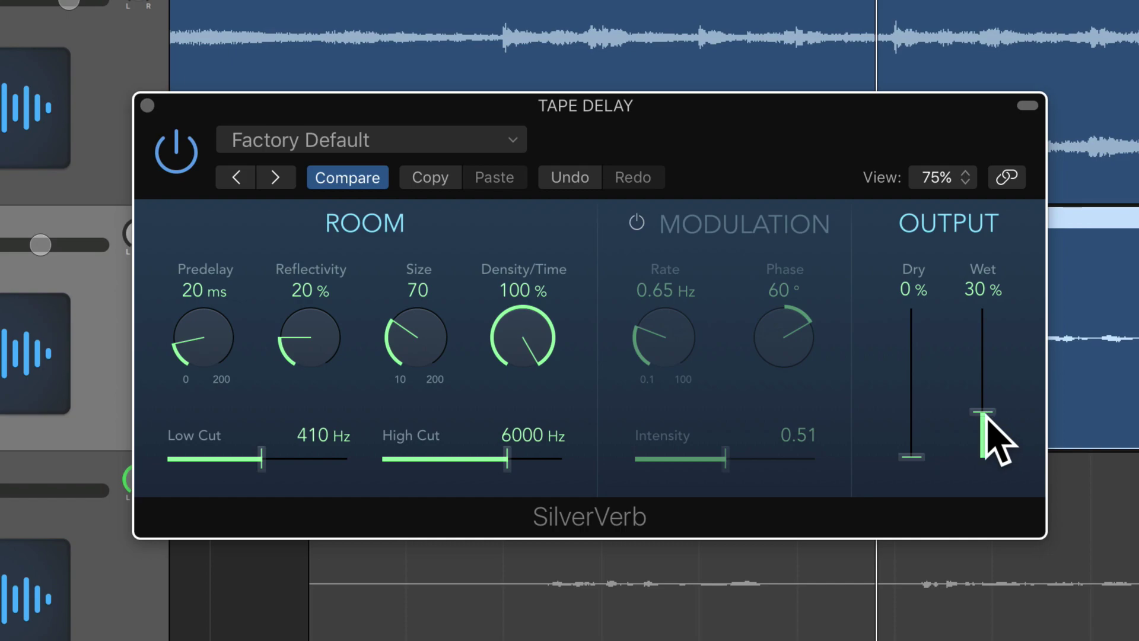
left_click_drag(981, 409, 980, 300)
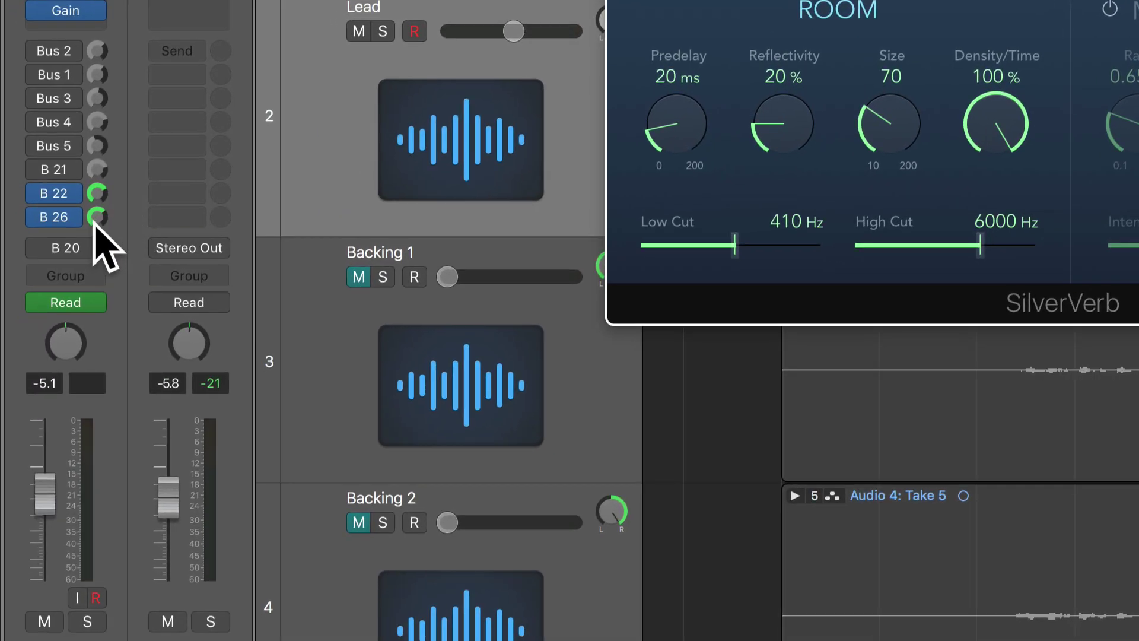
Step: Adjust the Lead's bus 26 send, start playback, and raise the reverb return to -3.4 dB
left_click(96, 217)
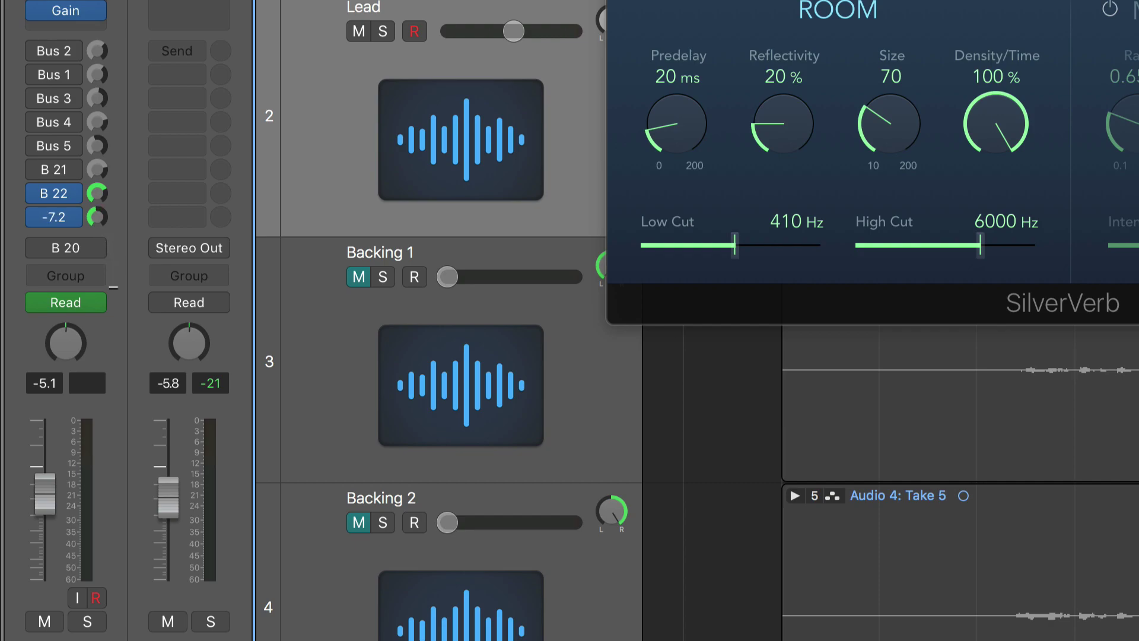
key("space")
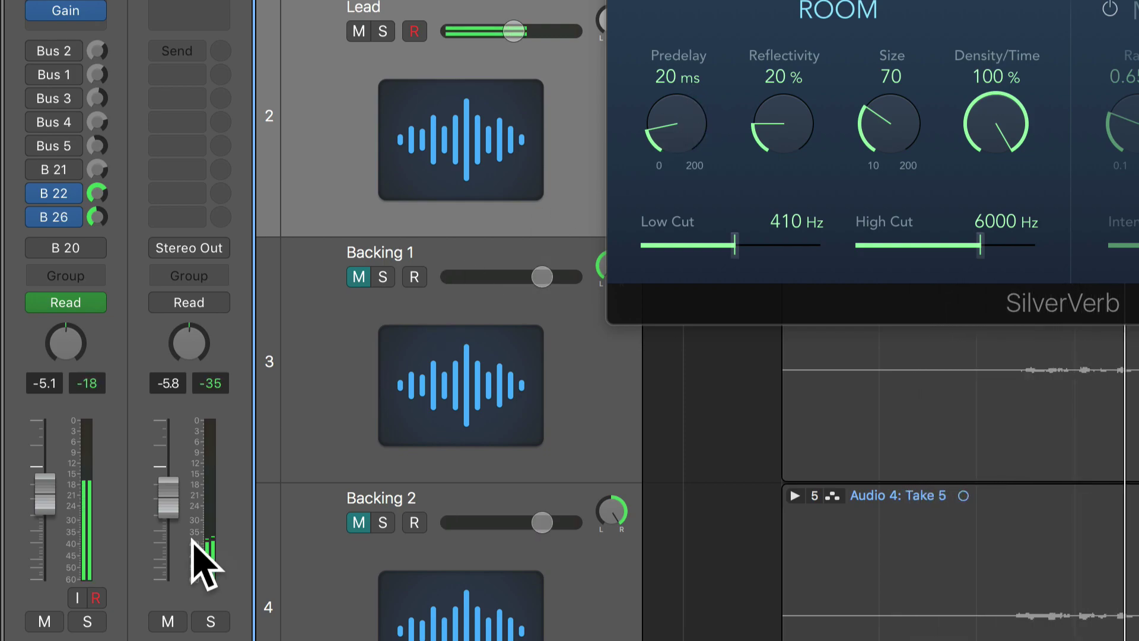
left_click_drag(177, 492, 176, 466)
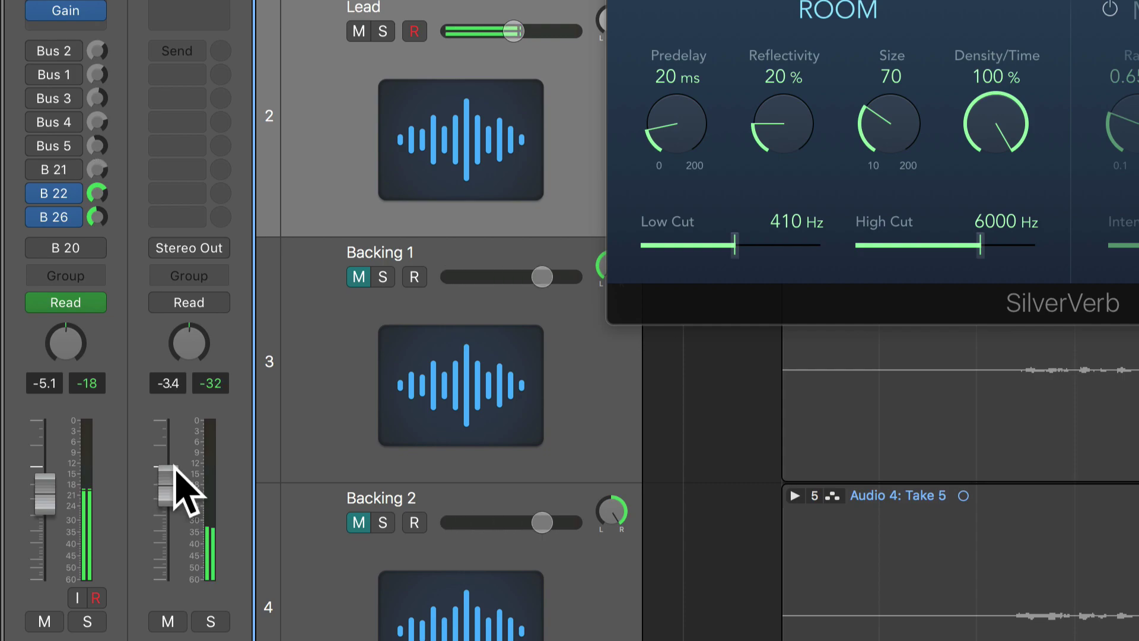
Step: Raise the listening volume, then briefly mute and unmute the reverb return to compare
key("XF86AudioRaiseVolume")
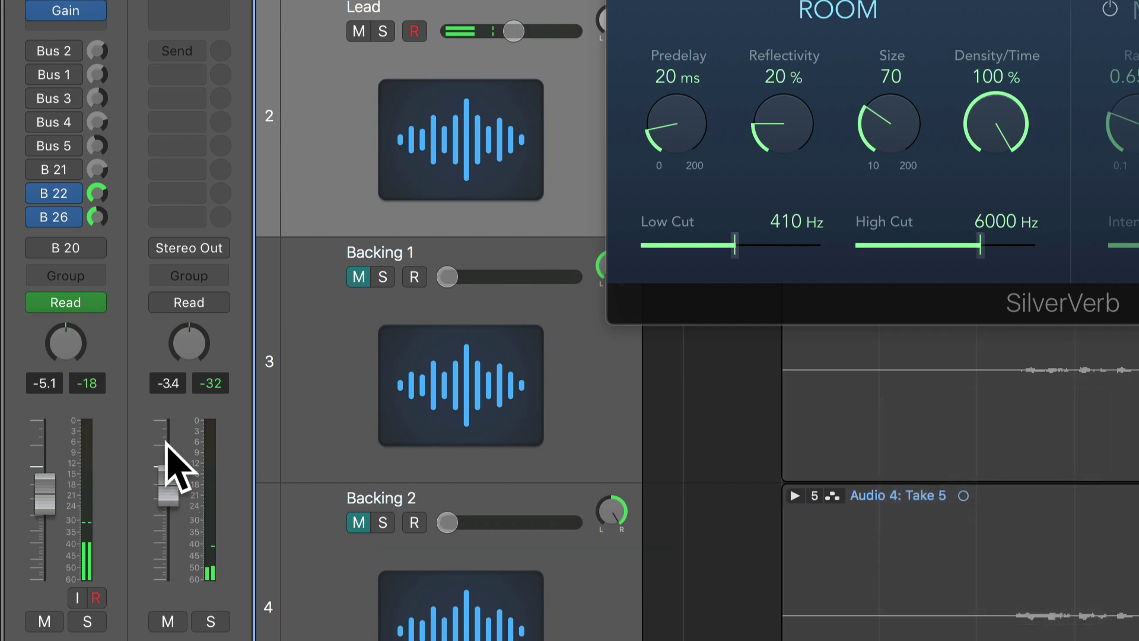
left_click(169, 617)
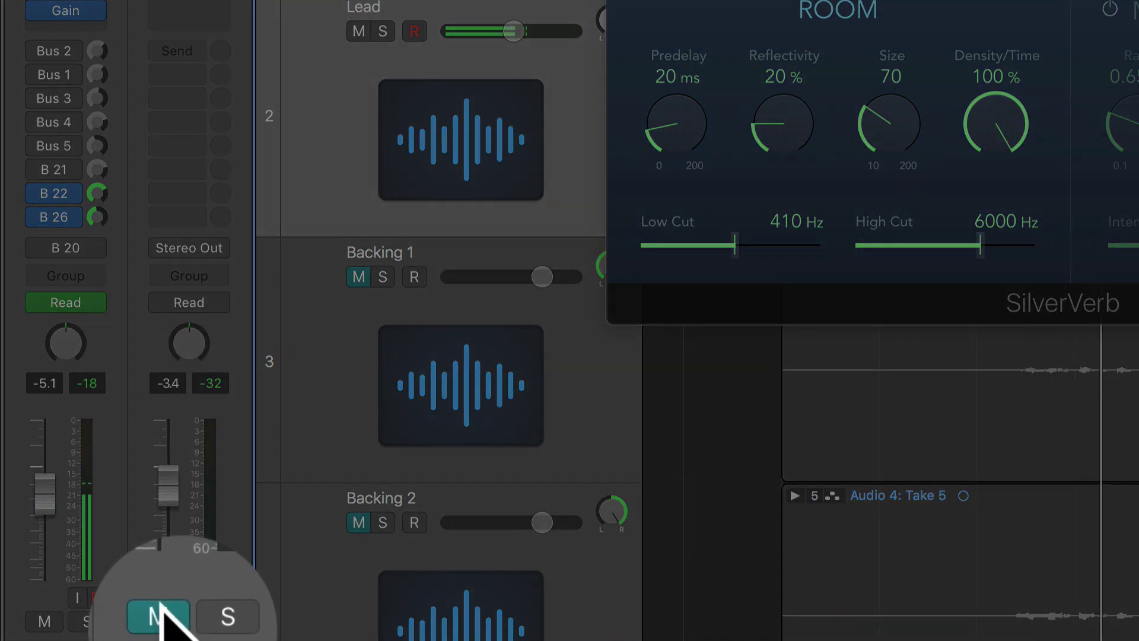
left_click(161, 614)
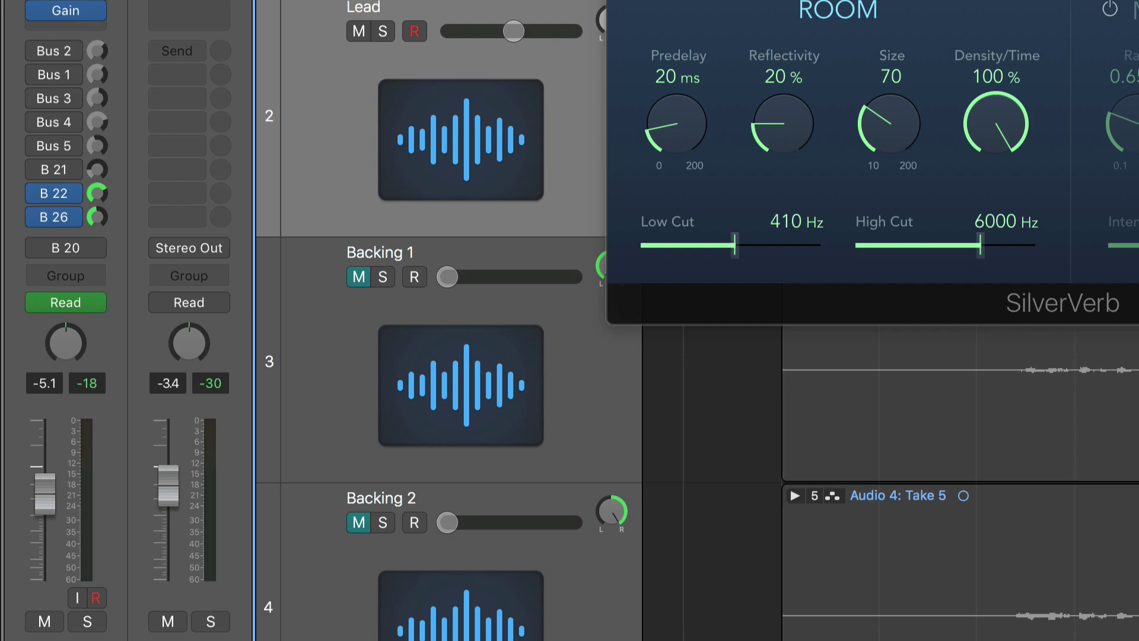
Step: Solo the SilverVerb return channel to hear only the Lead's reverb
left_click(208, 621)
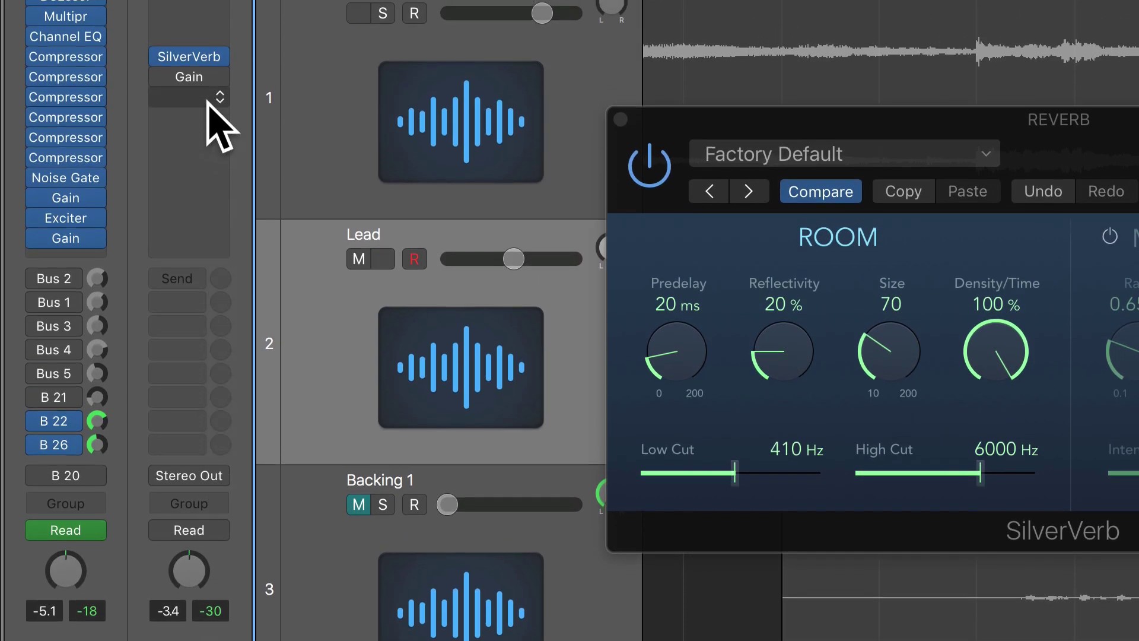
Step: Insert a stereo Gain plug-in after SilverVerb and boost it to +10.1 dB
left_click(205, 97)
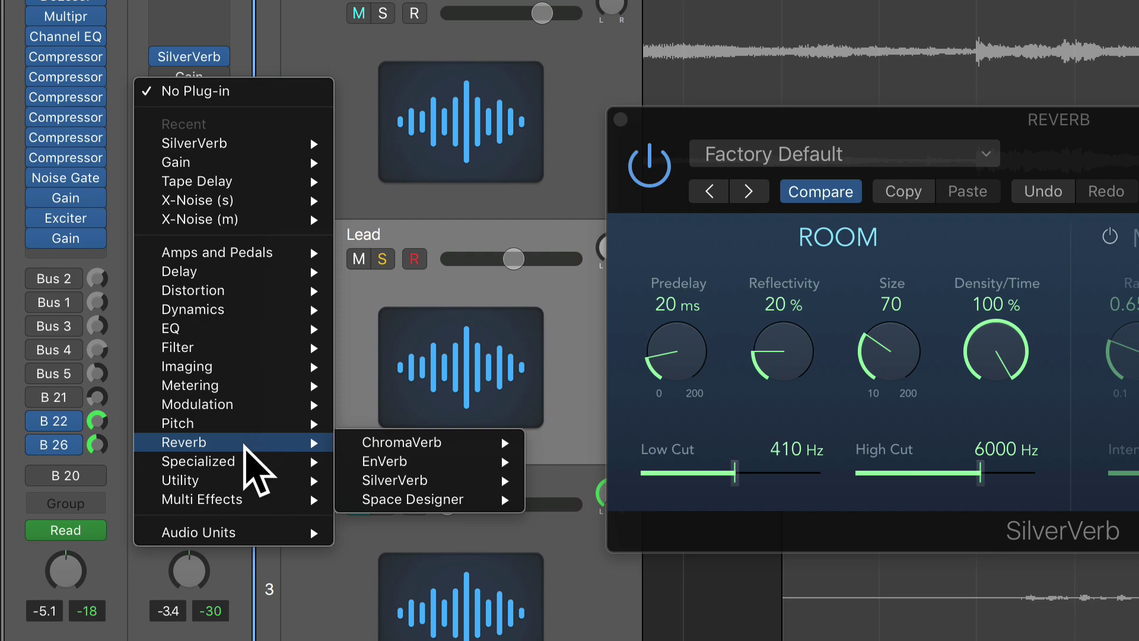
mouse_move(234, 479)
mouse_move(374, 480)
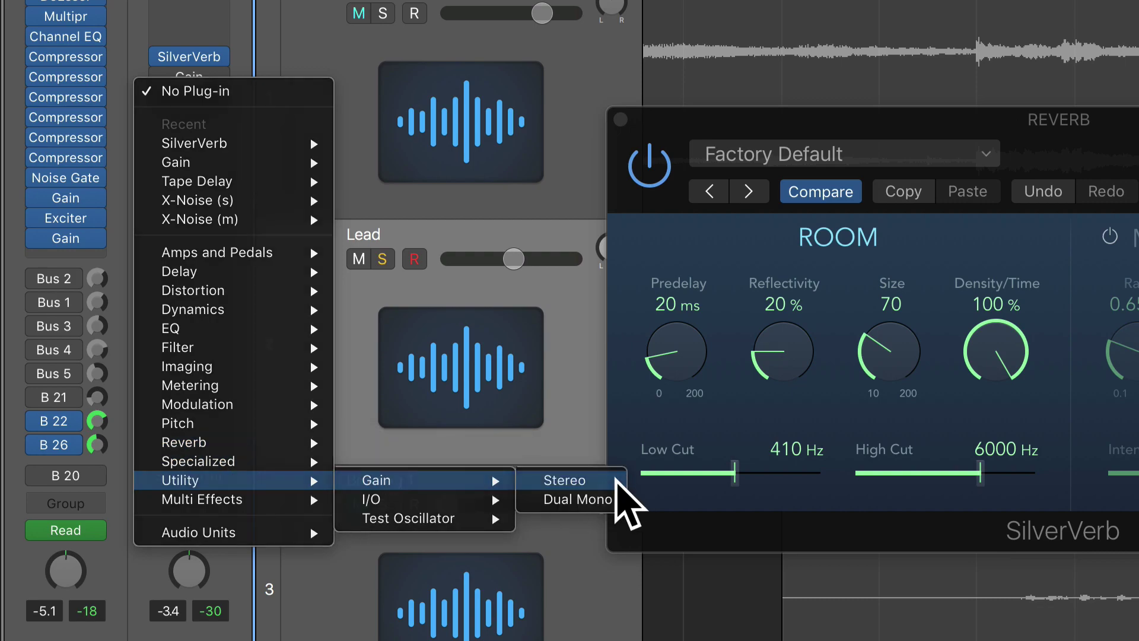
left_click(617, 479)
left_click_drag(87, 229, 86, 201)
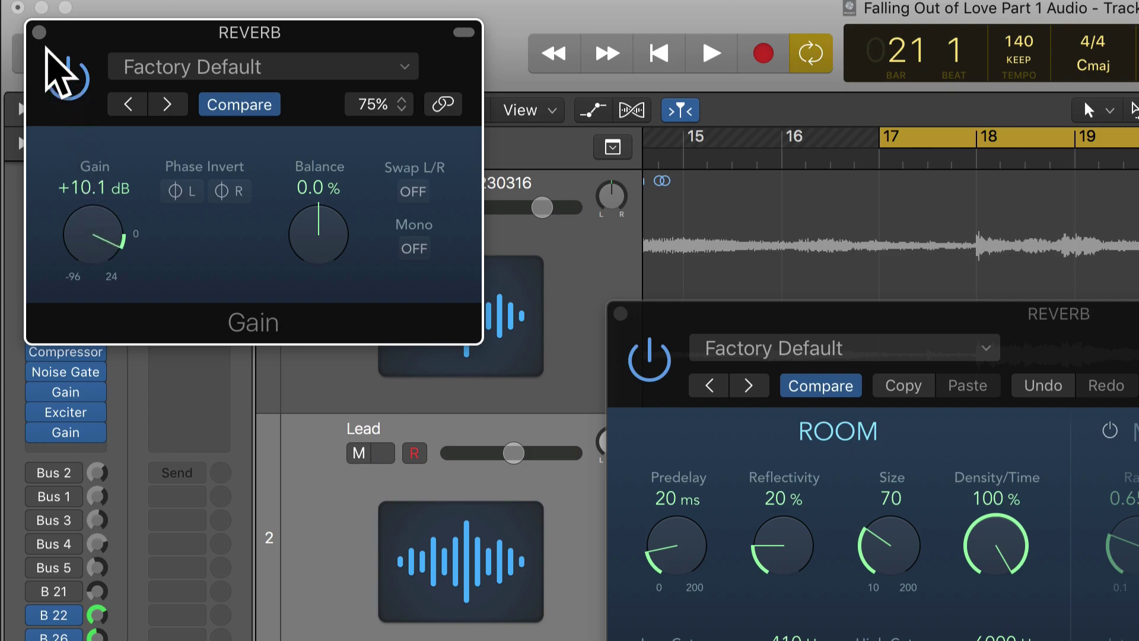
left_click(39, 32)
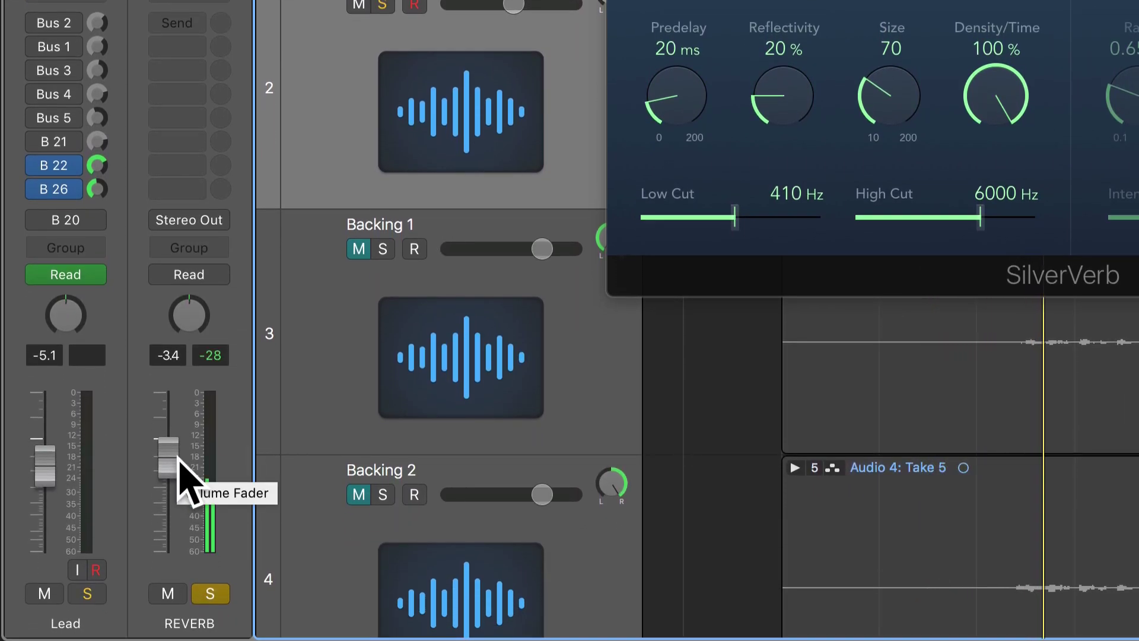
Step: Unsolo REVERB, lower its fader to about -9.8 dB, and set SilverVerb Predelay to 0 ms
left_click_drag(178, 471, 178, 498)
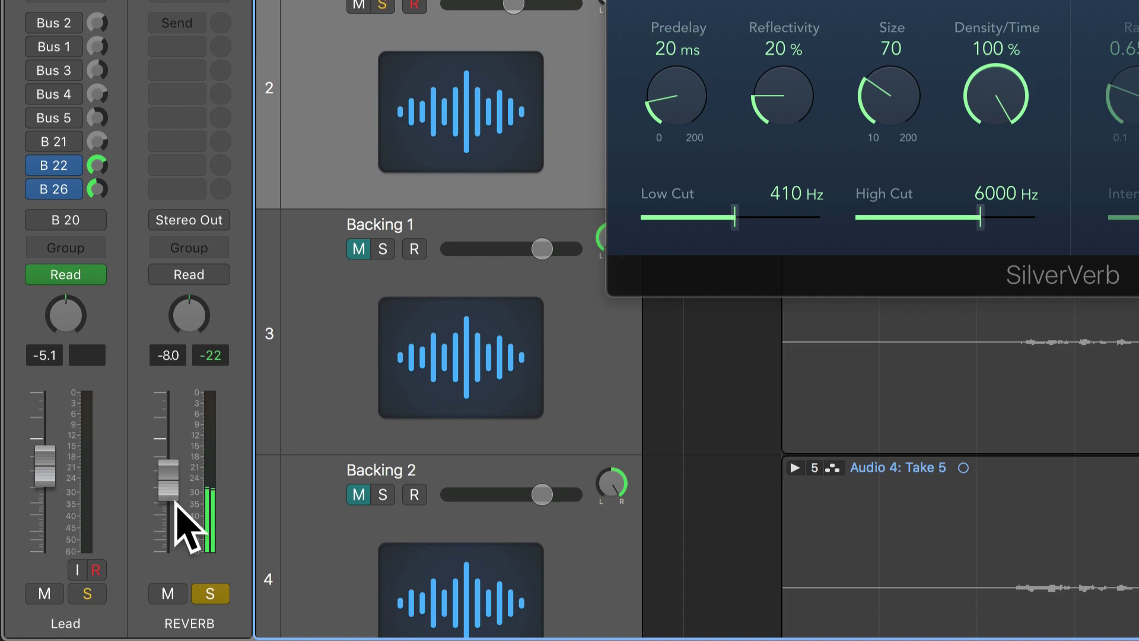
left_click(212, 592)
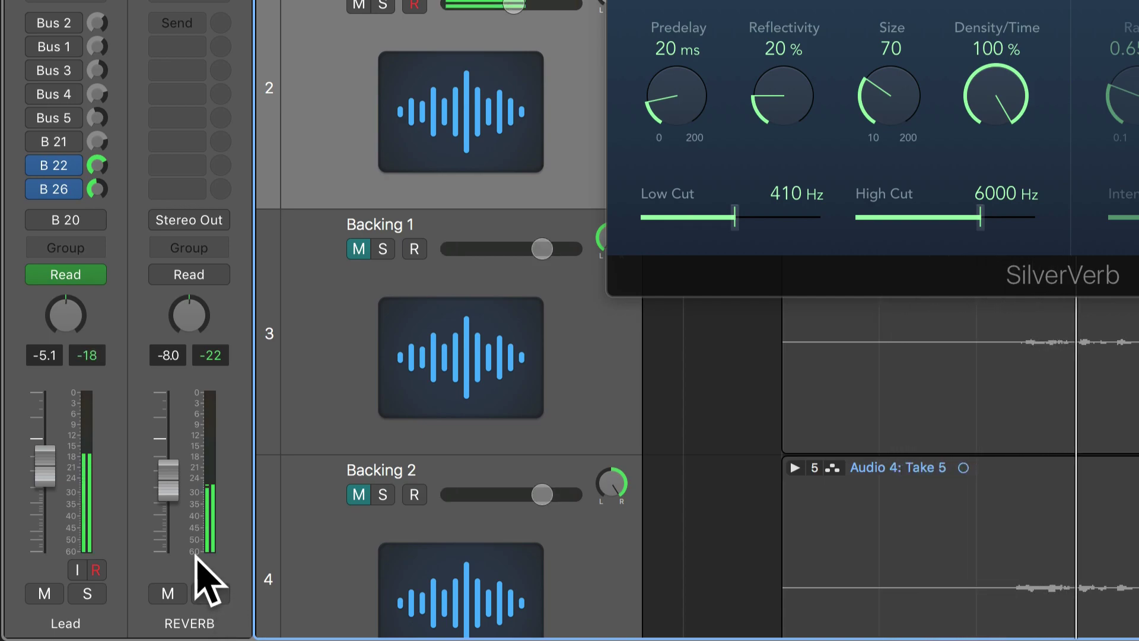
left_click_drag(178, 493, 177, 503)
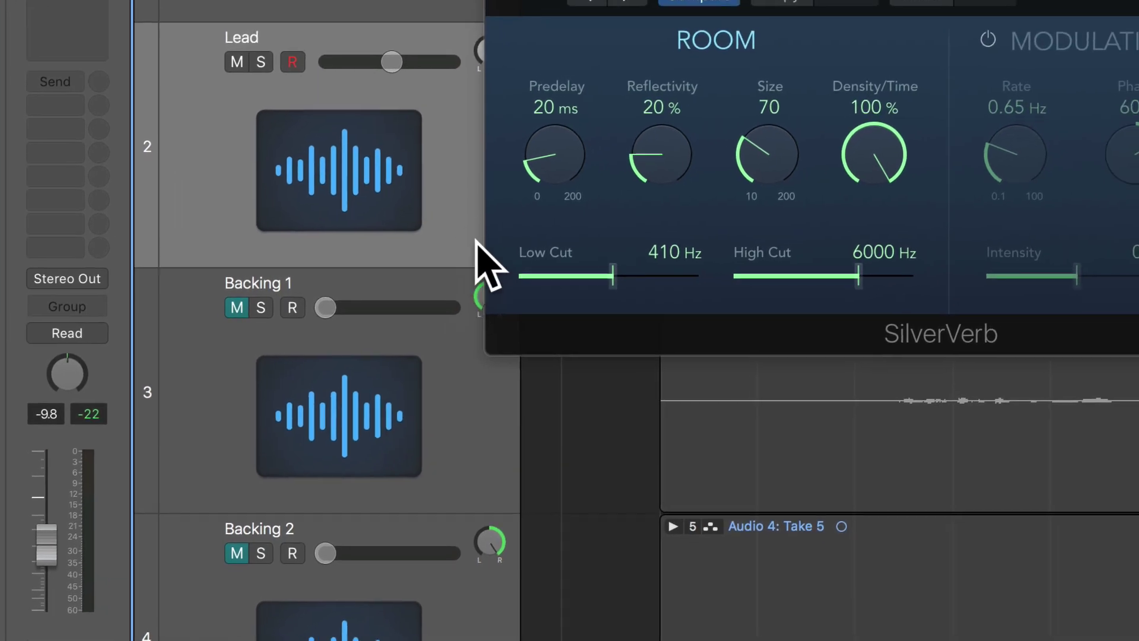
left_click_drag(676, 89, 683, 233)
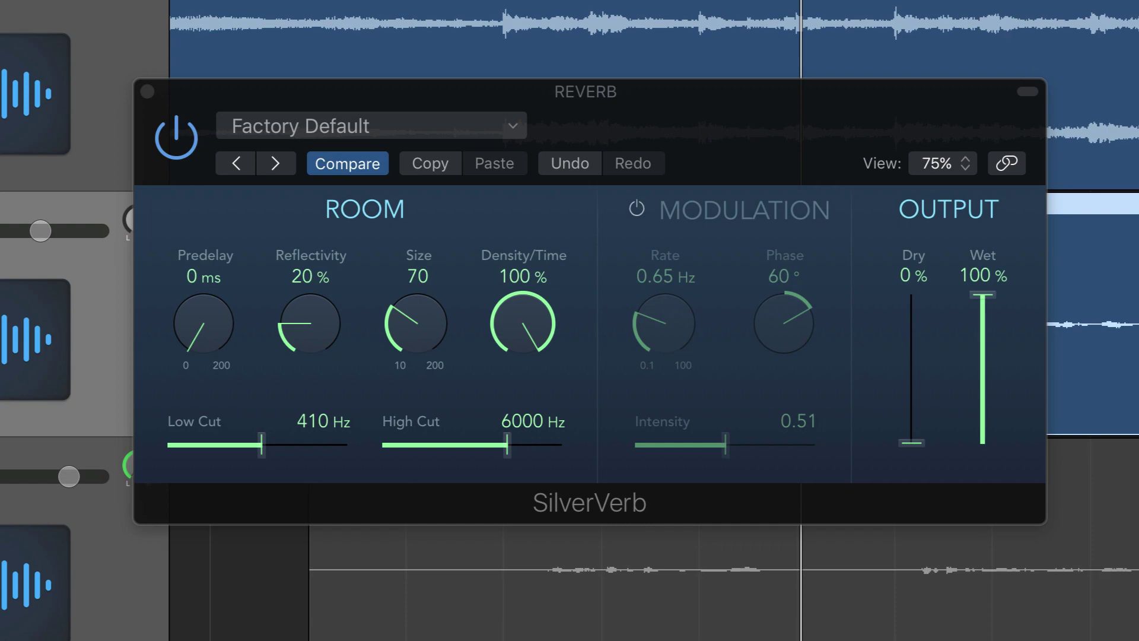
Step: Sweep SilverVerb's Predelay up toward 80 ms, then bring it back down to 30 ms
left_click(219, 381)
left_click_drag(222, 356, 204, 259)
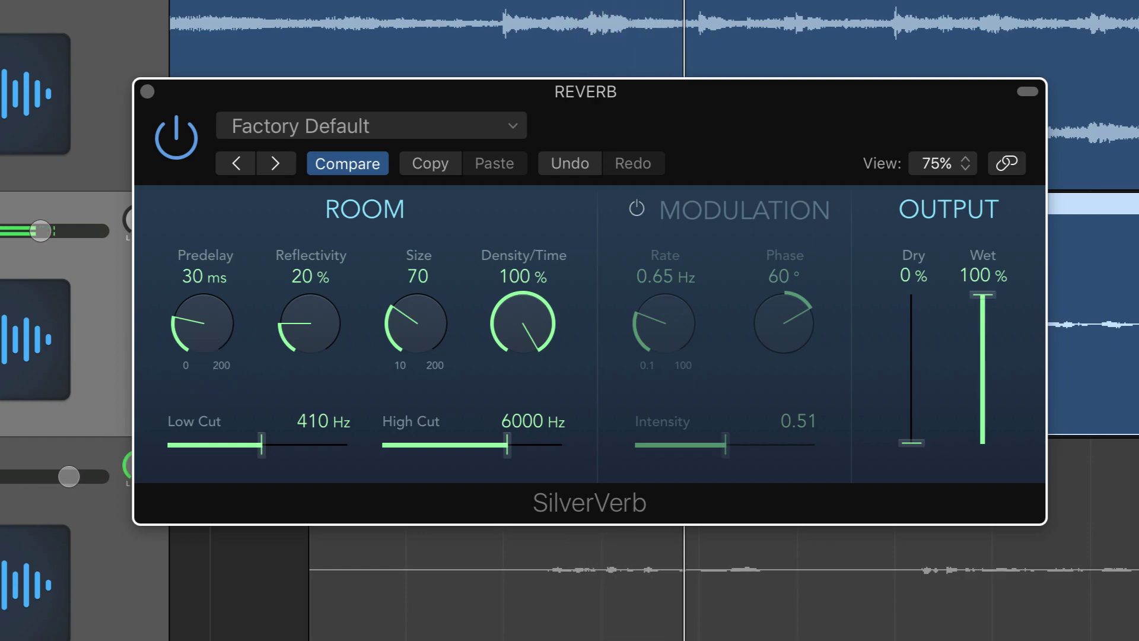
left_click_drag(209, 334, 201, 268)
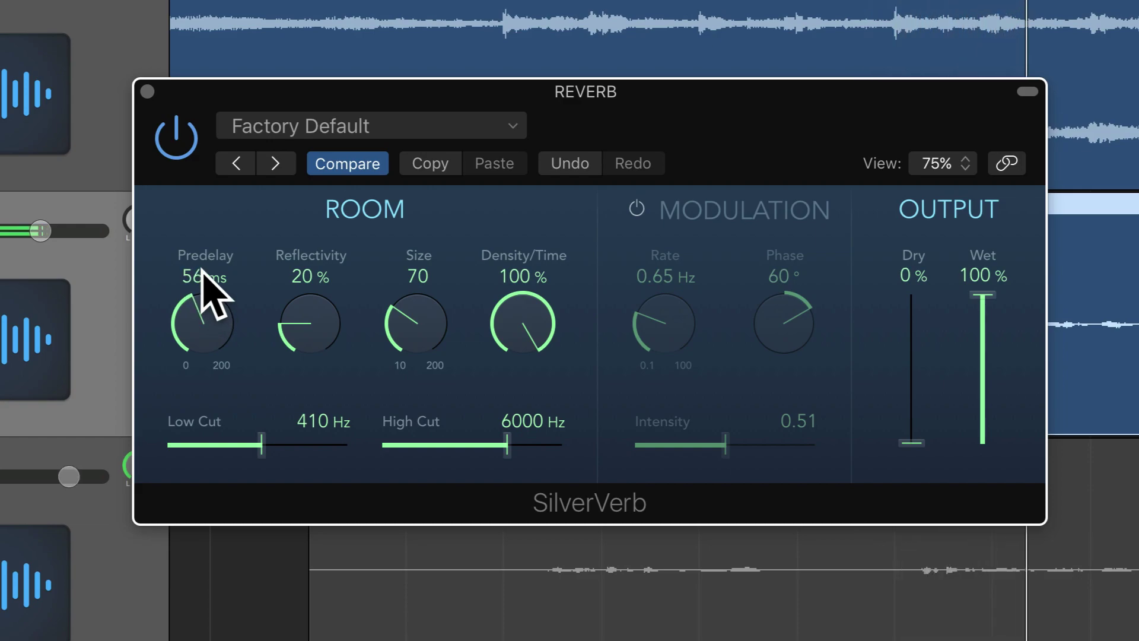
left_click_drag(207, 320, 207, 289)
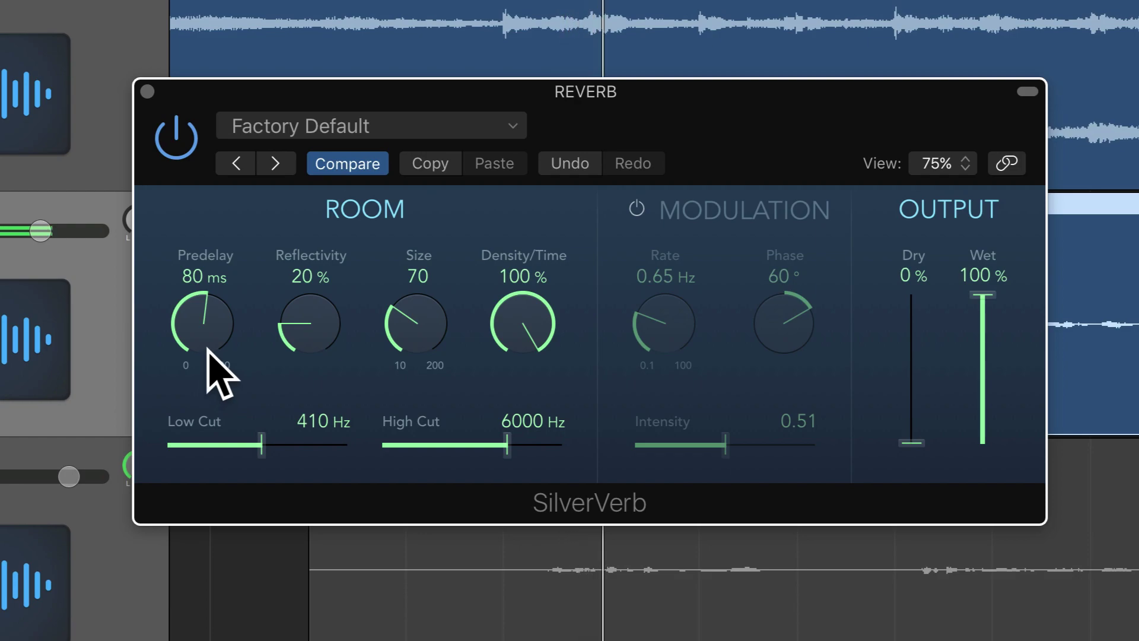
left_click_drag(211, 347, 209, 361)
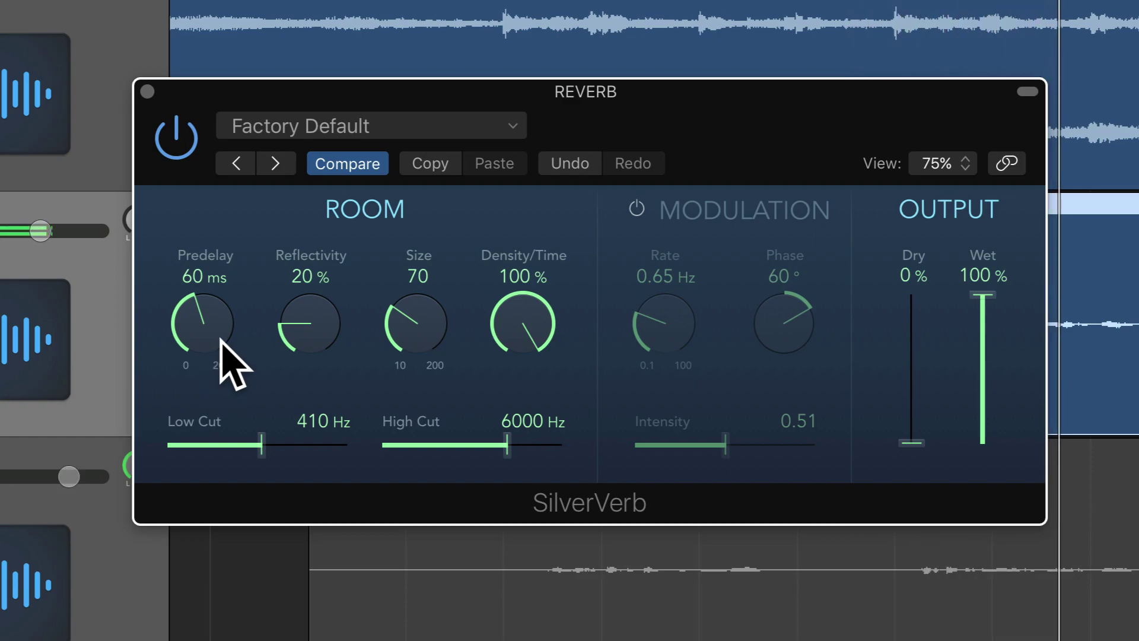
left_click_drag(221, 337, 206, 369)
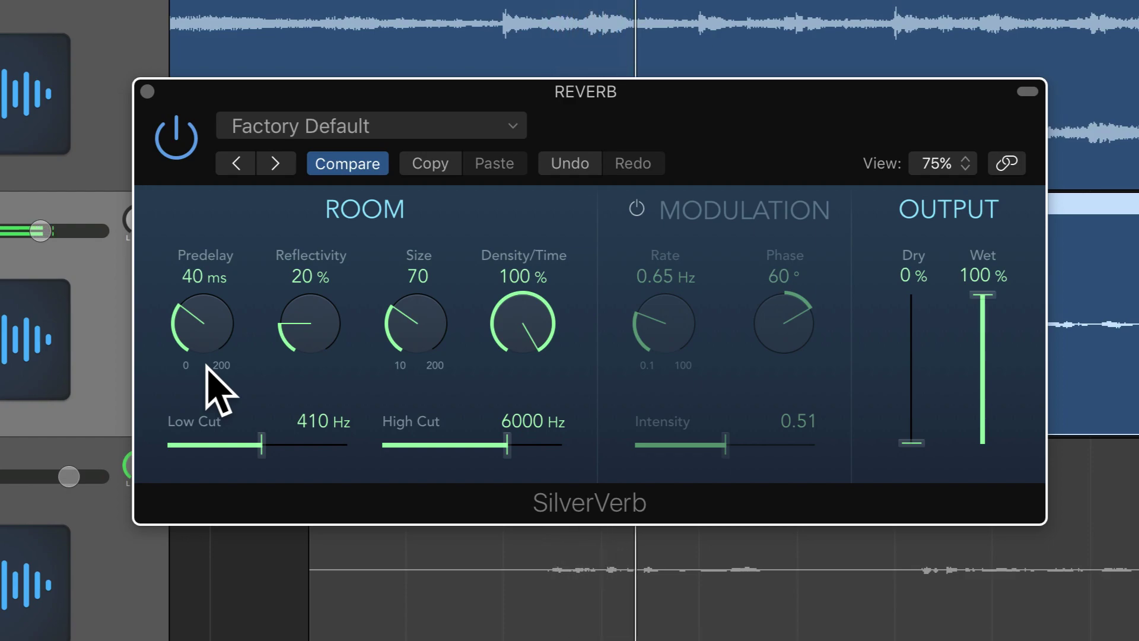
left_click_drag(208, 332, 205, 362)
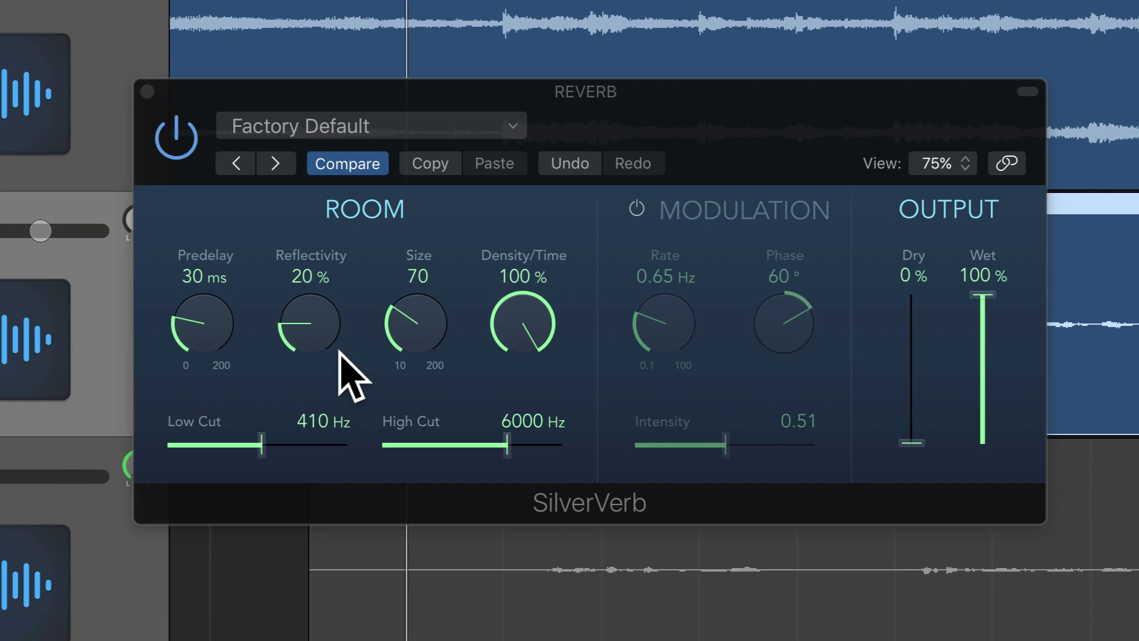
Step: Push SilverVerb's Reflectivity from 20% up to 90%, then lower it to 30%
left_click_drag(325, 327, 301, 211)
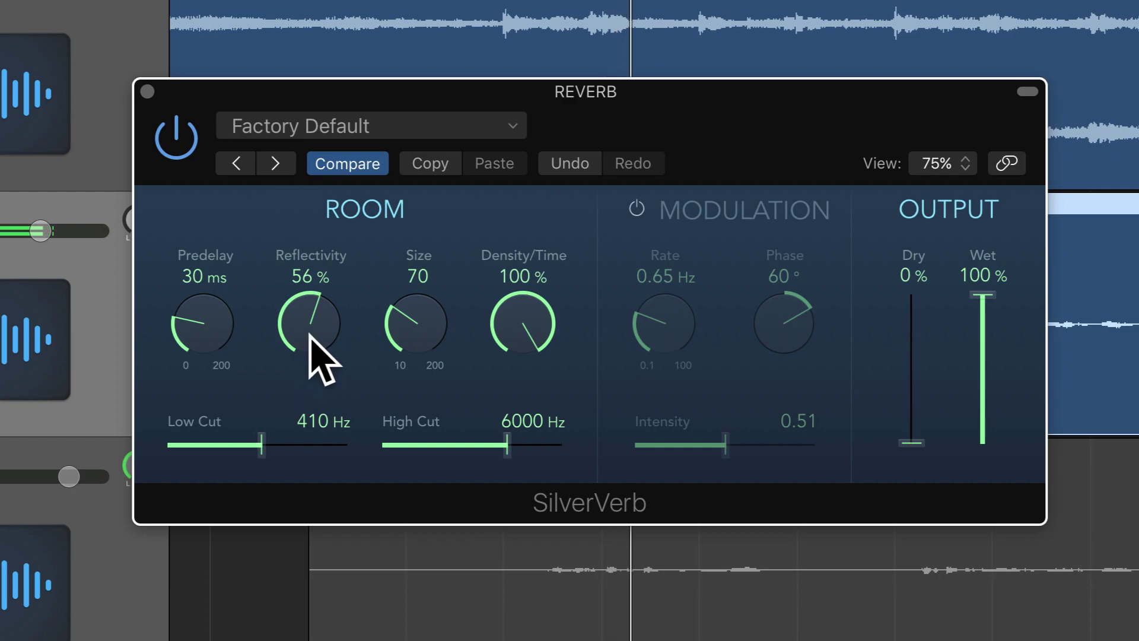
left_click_drag(311, 343, 314, 321)
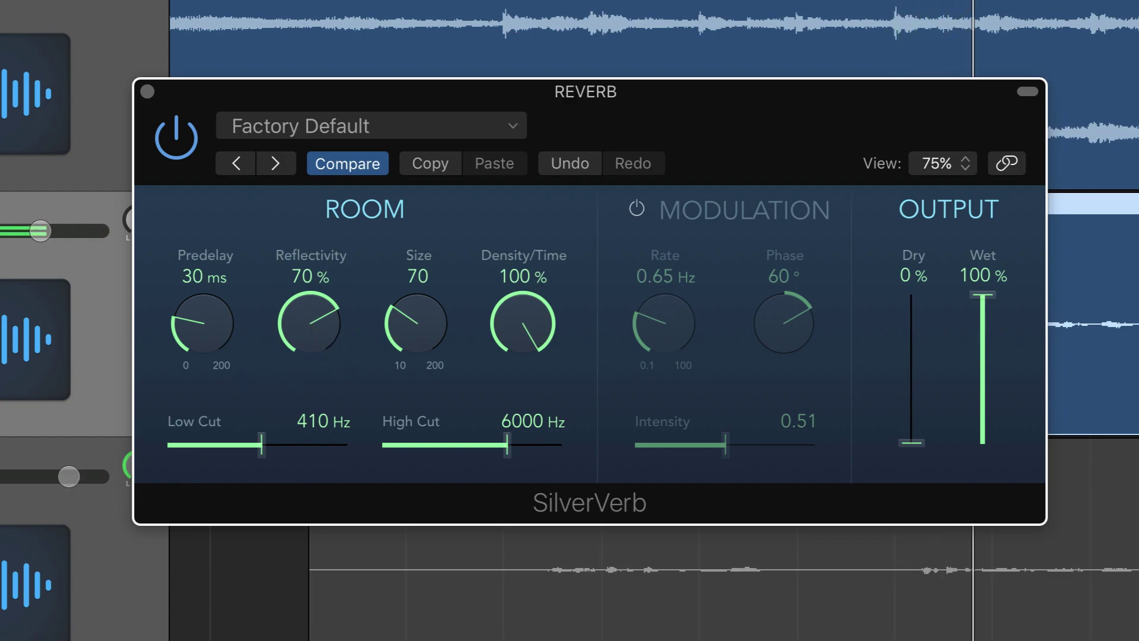
left_click_drag(326, 342, 316, 310)
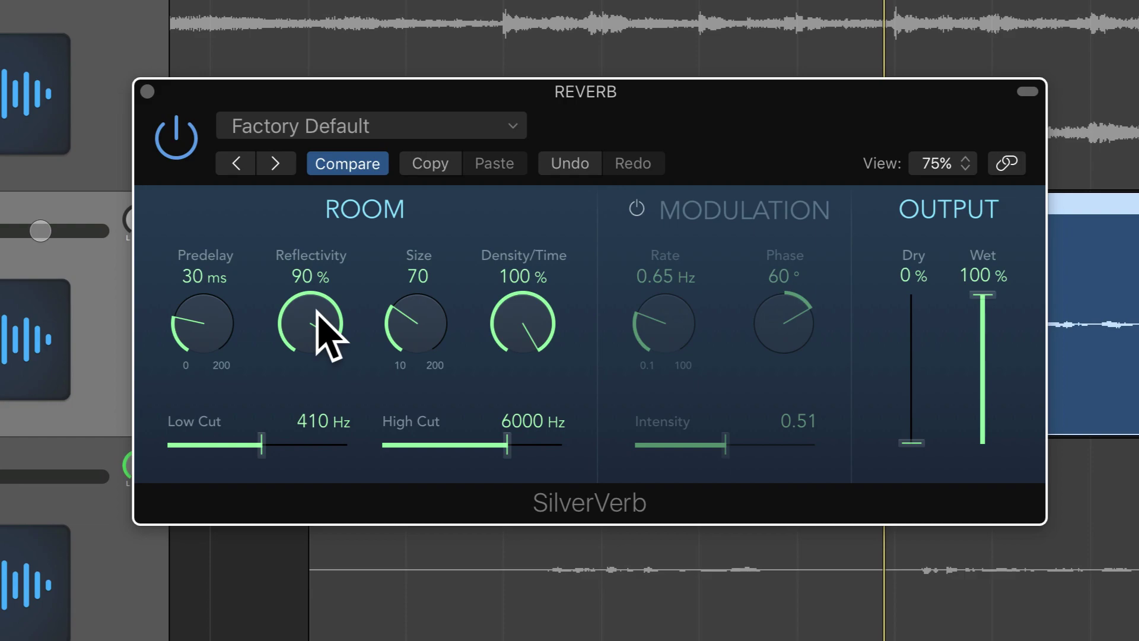
left_click_drag(316, 313, 328, 406)
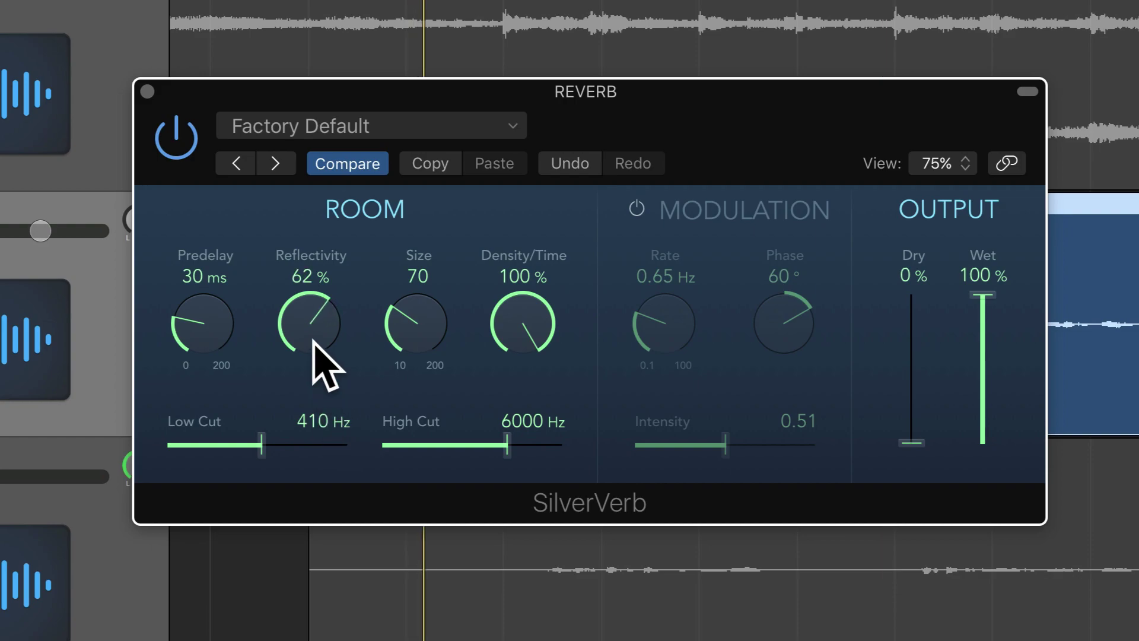
left_click_drag(314, 340, 314, 344)
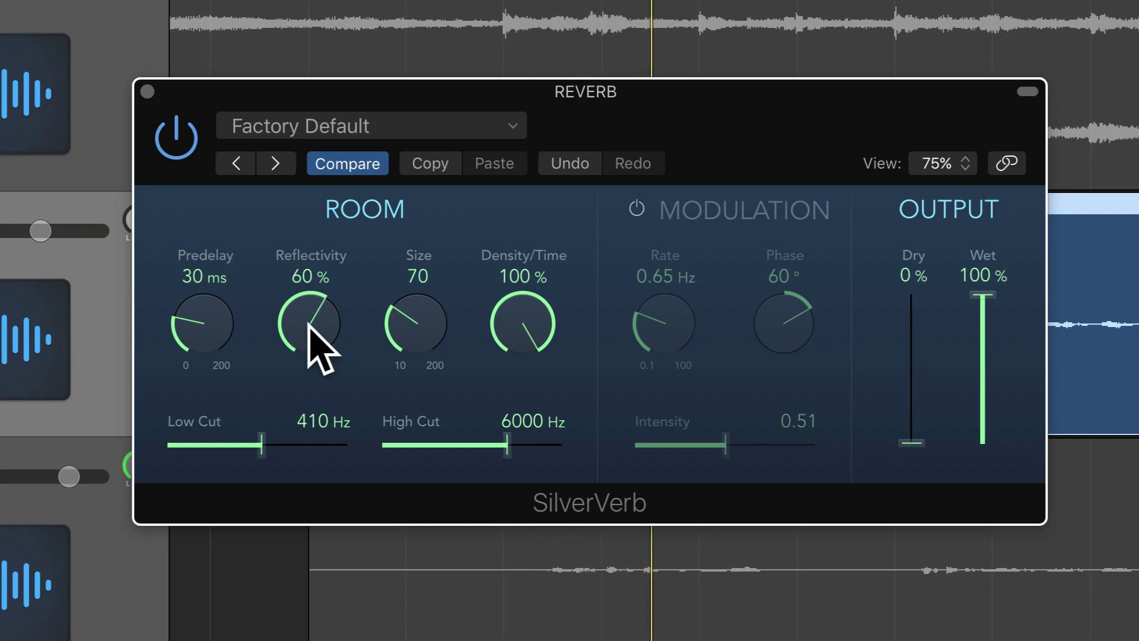
left_click_drag(309, 326, 314, 392)
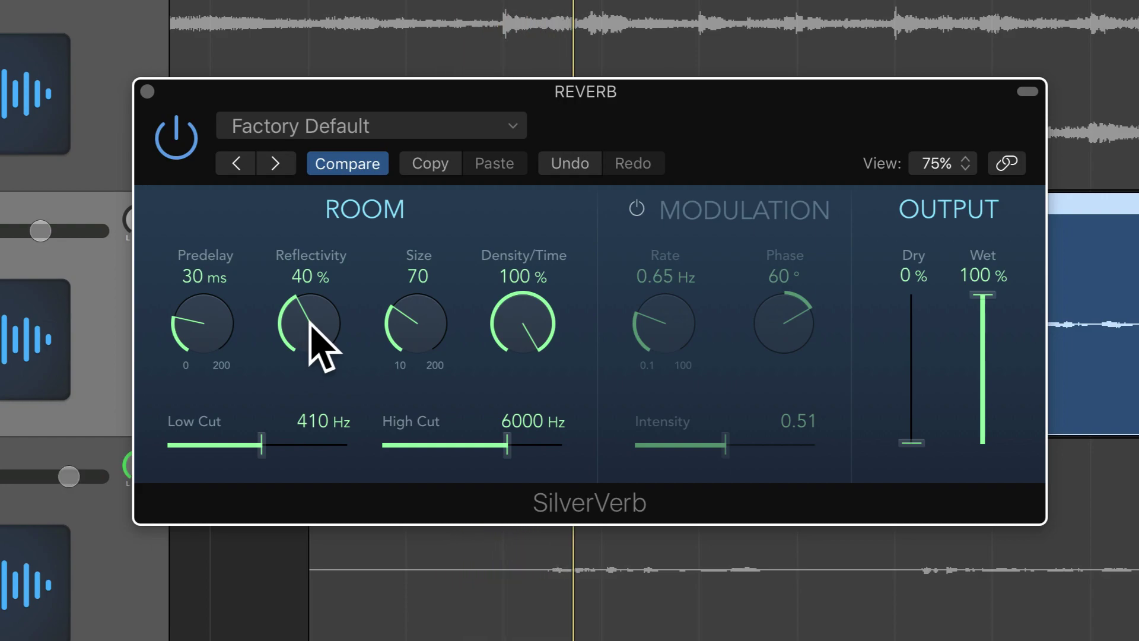
left_click_drag(308, 324, 313, 359)
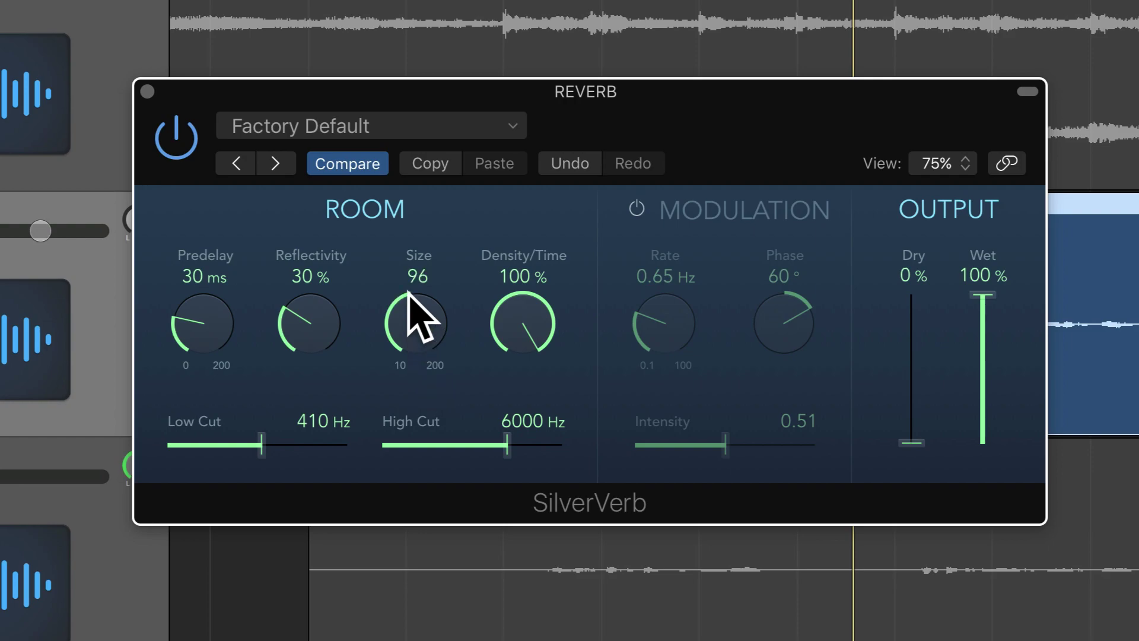
Step: Lower SilverVerb's Size from 96 to 20 and Predelay from 30 ms to 10 ms
left_click_drag(408, 292, 420, 380)
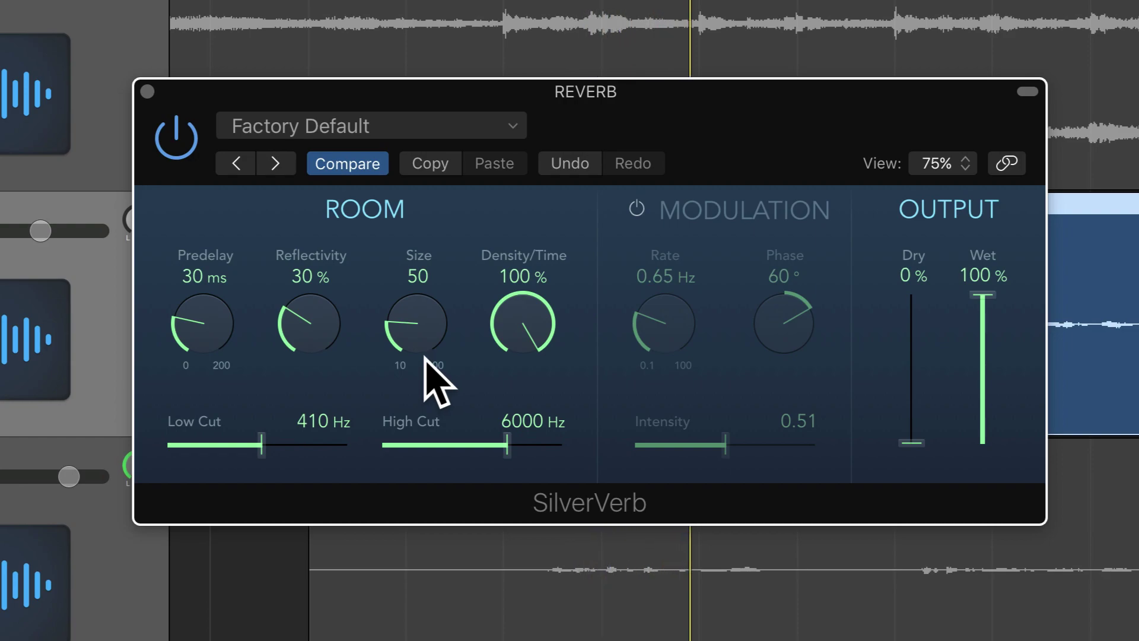
left_click_drag(427, 350, 425, 354)
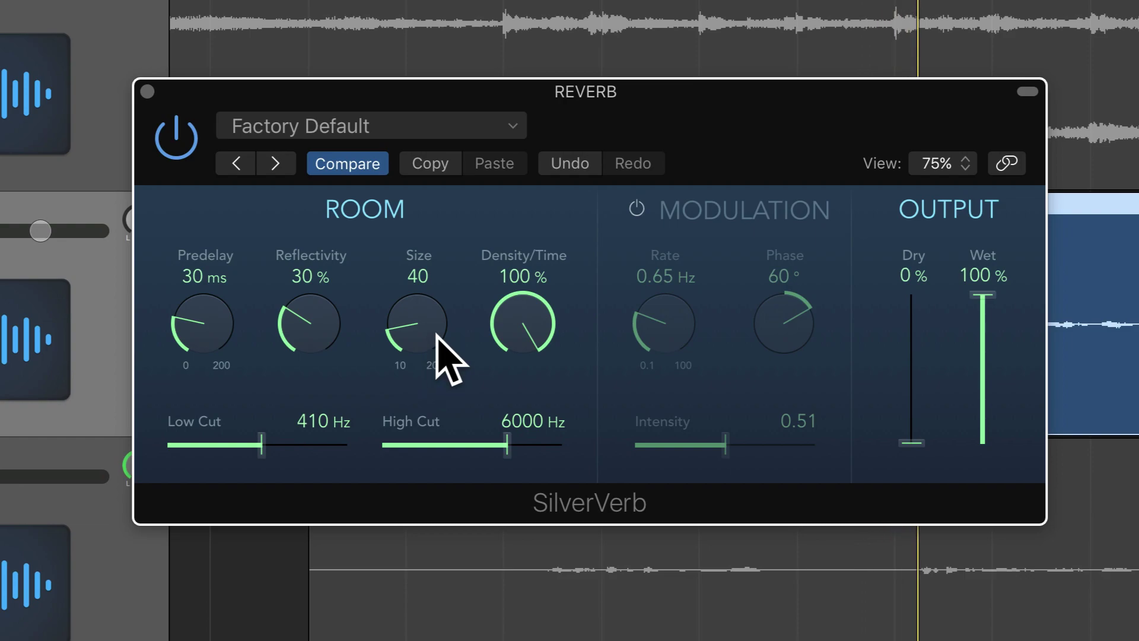
left_click_drag(429, 334, 432, 362)
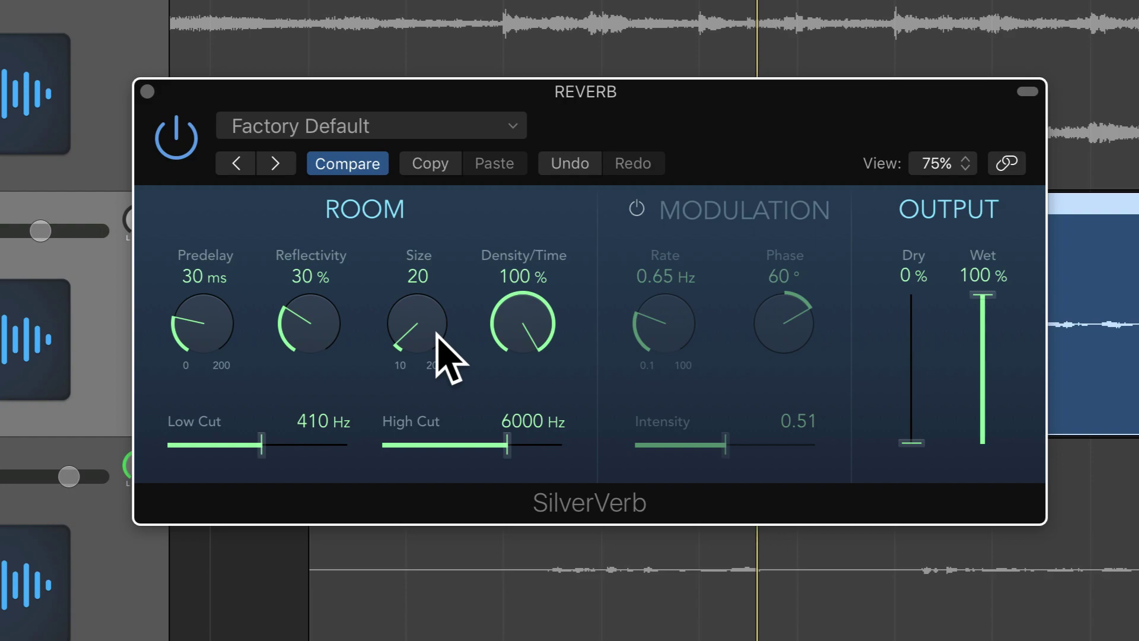
left_click_drag(197, 320, 205, 373)
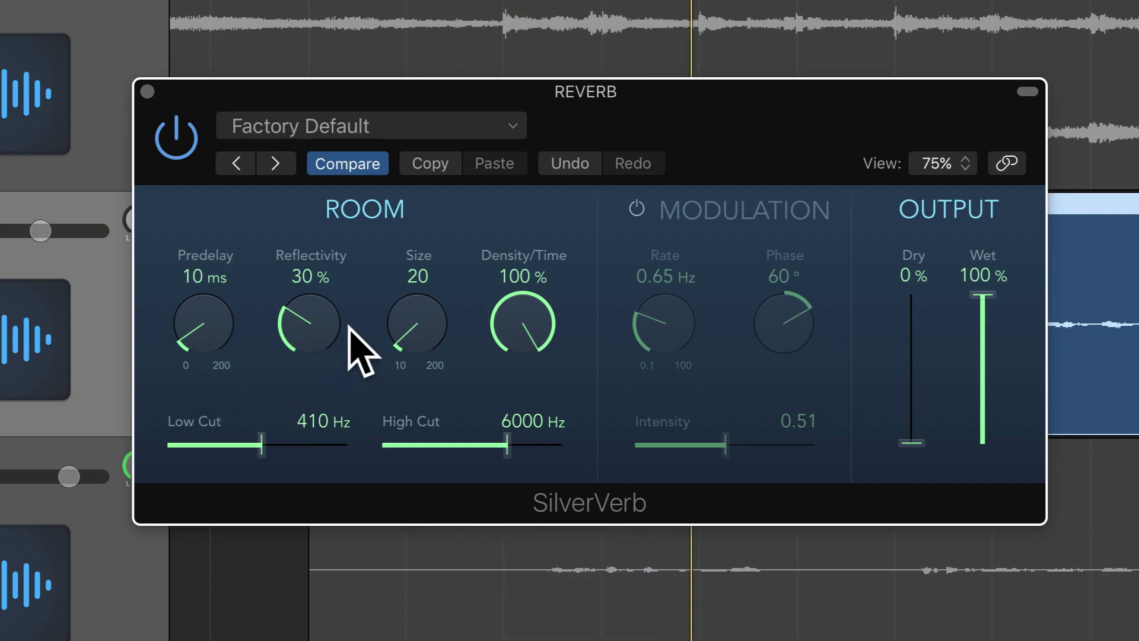
Step: Bypass and re-enable SilverVerb to compare, then drop Reflectivity from 30% to 20%
left_click(184, 145)
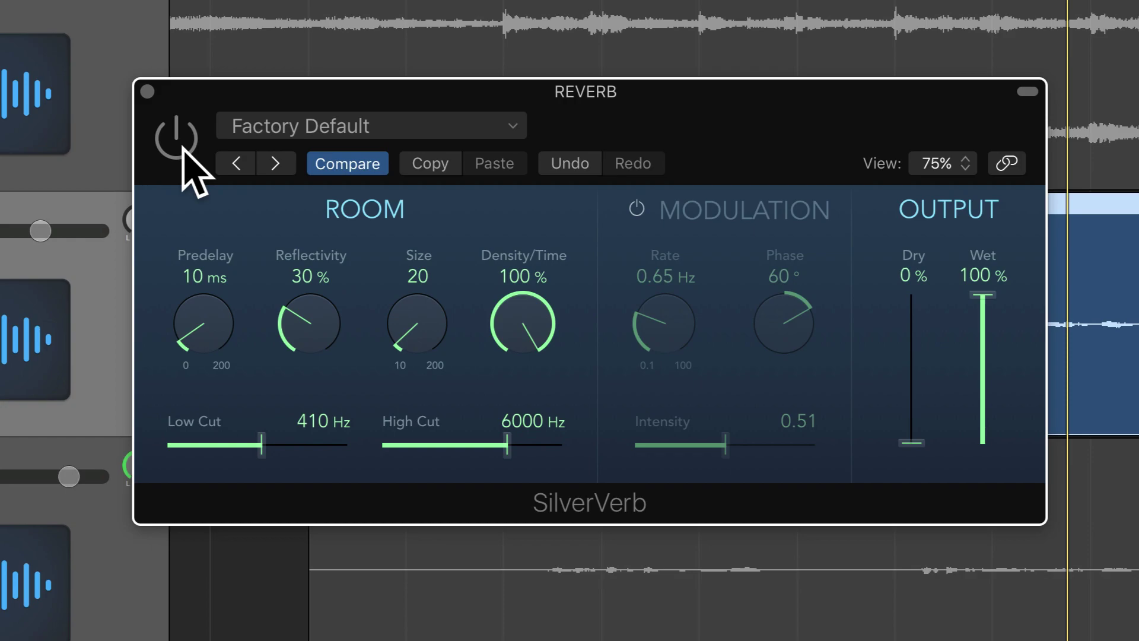
left_click(178, 139)
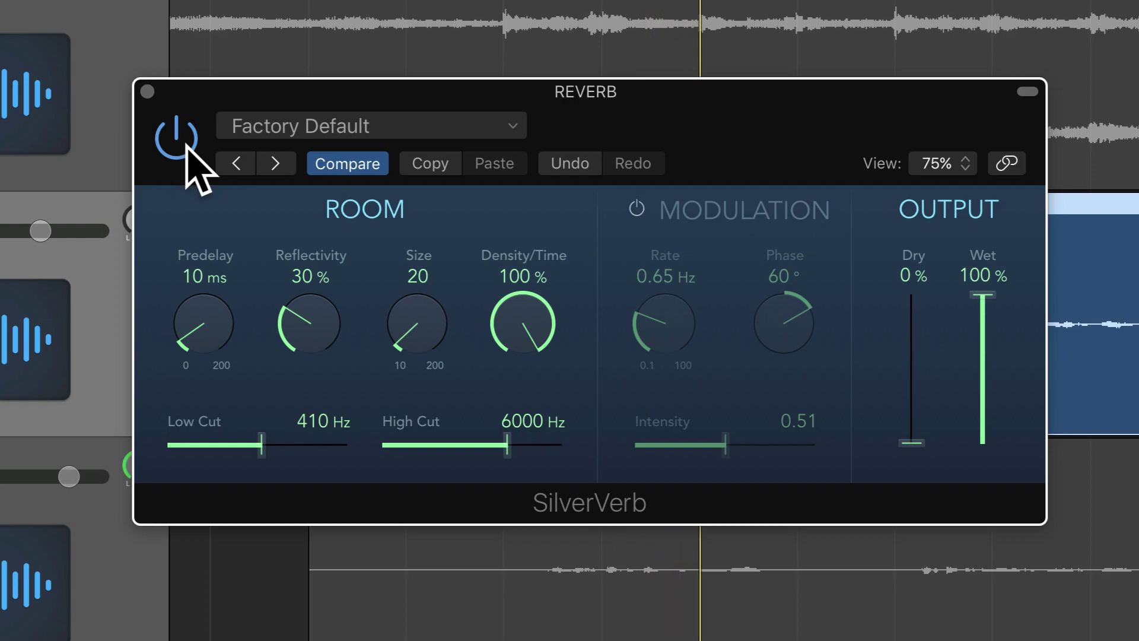
mouse_move(301, 330)
left_mouse_down()
mouse_move(315, 344)
mouse_move(325, 414)
mouse_move(326, 332)
mouse_move(273, 129)
mouse_move(269, 19)
mouse_move(269, 101)
mouse_move(310, 338)
mouse_move(304, 319)
left_mouse_up()
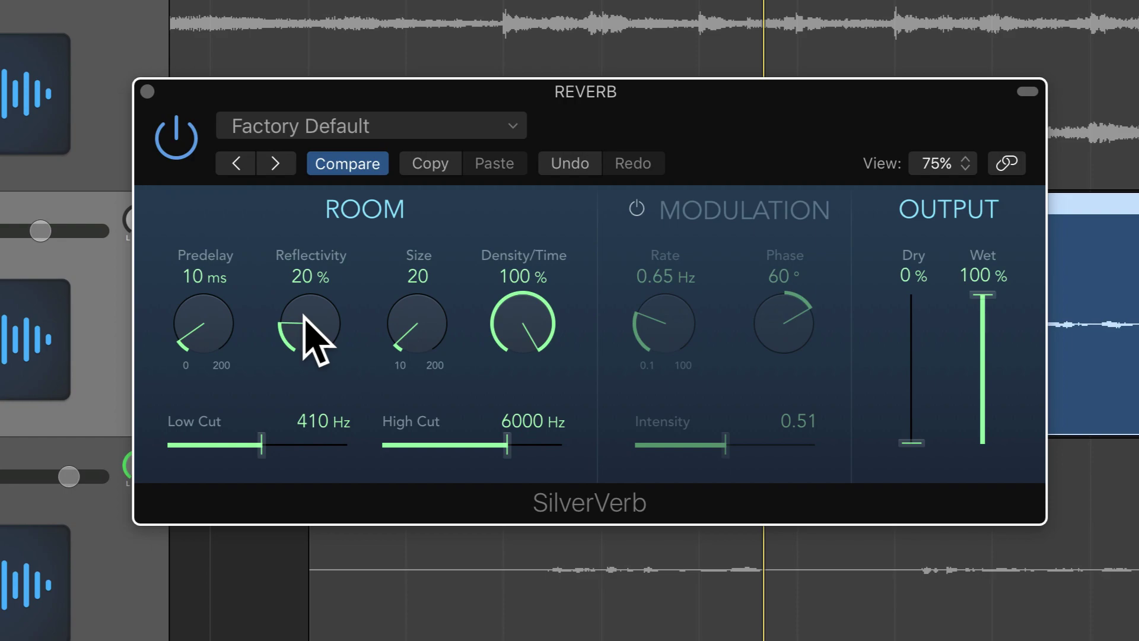
Step: Drop SilverVerb Density/Time to about 21%, enlarge Size, and raise Reflectivity to about 38%
left_click_drag(529, 336, 602, 582)
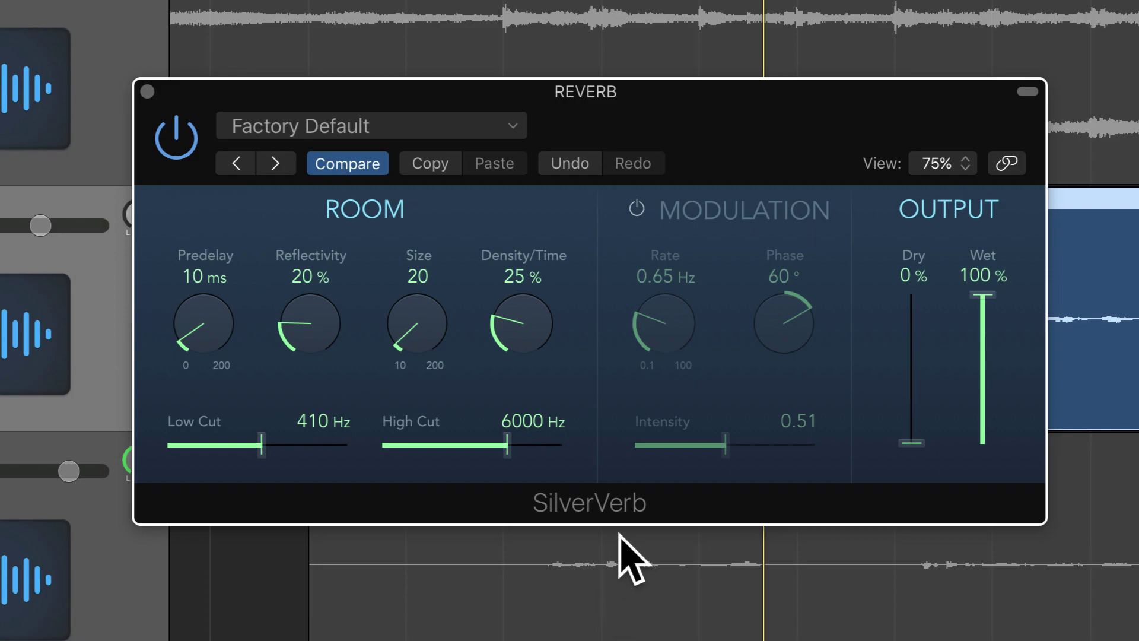
left_click_drag(539, 335, 538, 369)
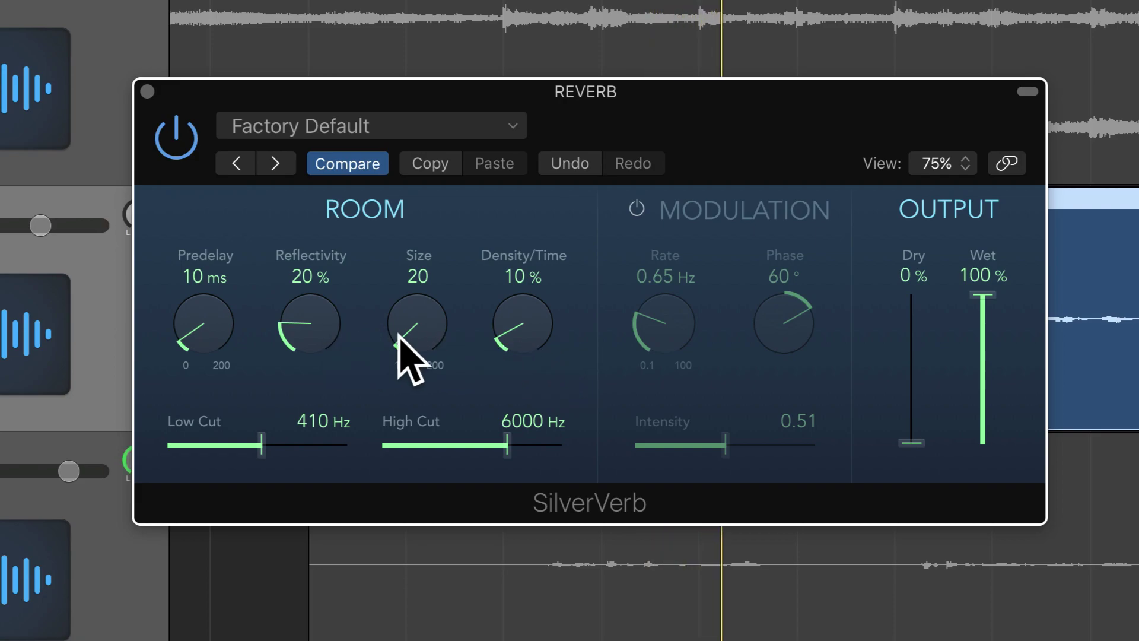
left_click_drag(404, 335, 405, 216)
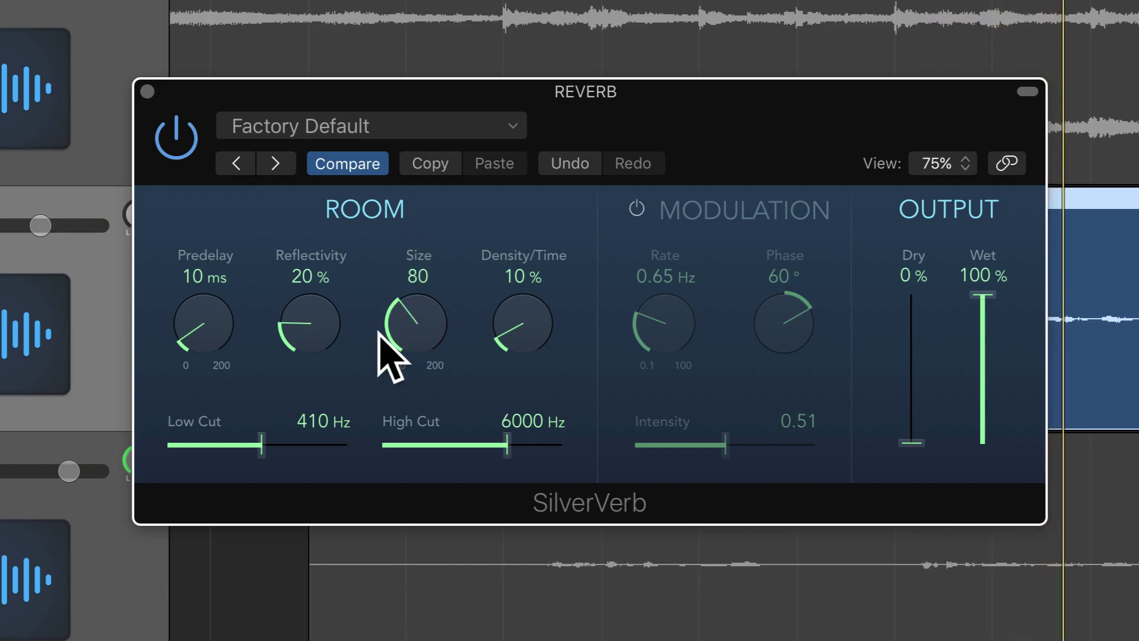
left_click_drag(320, 325, 311, 257)
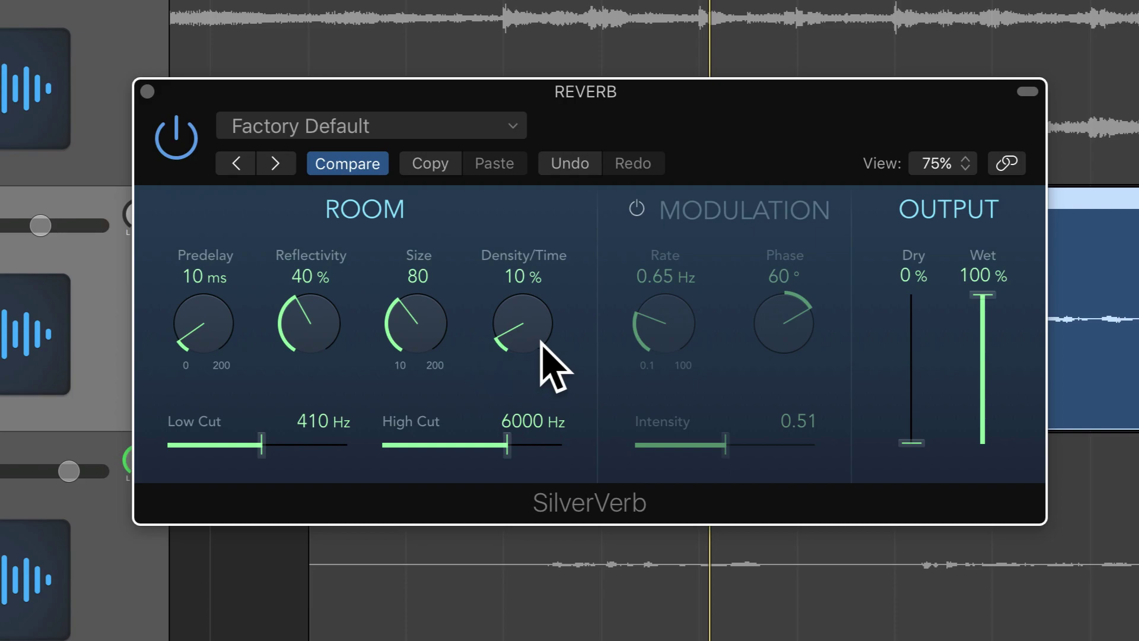
Step: Re-audition Density/Time, grow Size to 168, then settle Density/Time at 20%
left_click_drag(539, 349, 529, 195)
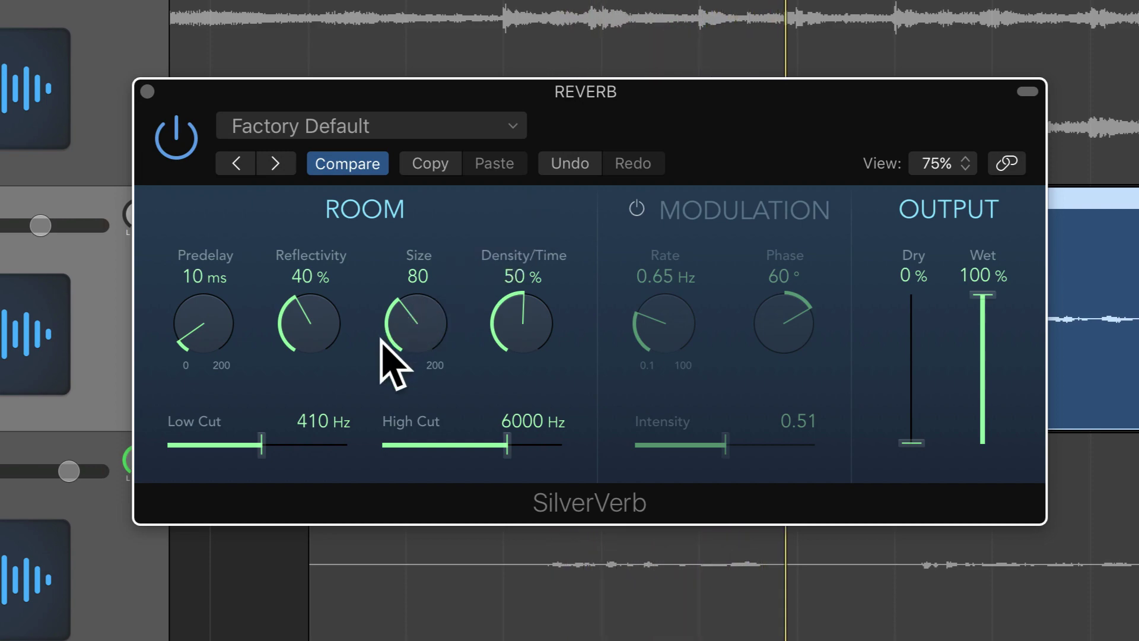
left_click_drag(496, 299, 501, 249)
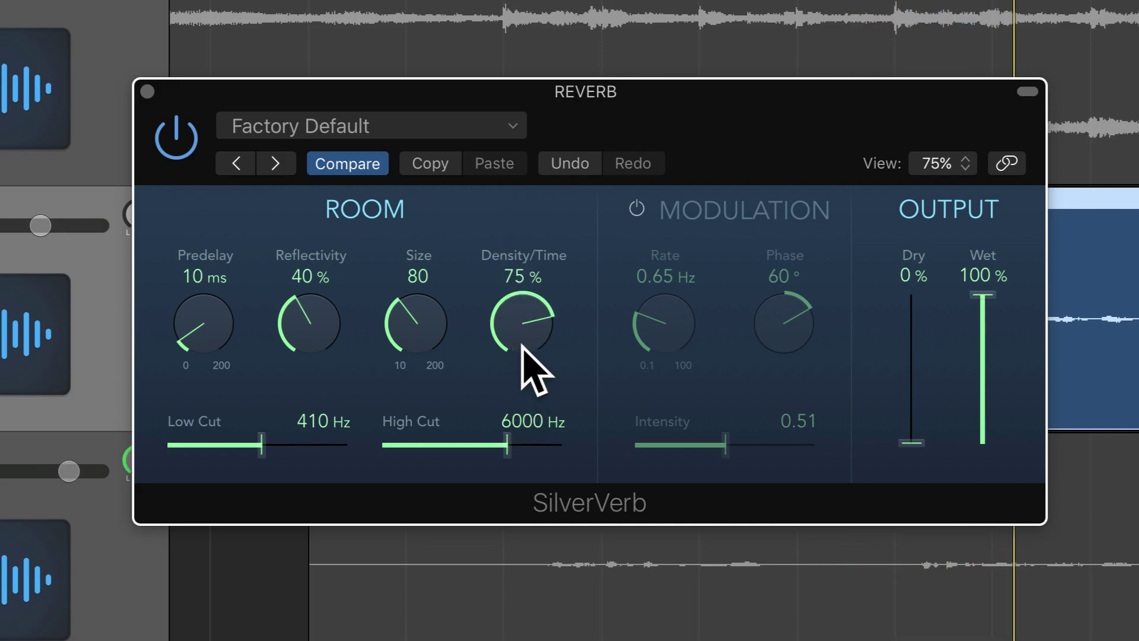
left_click_drag(522, 345, 523, 364)
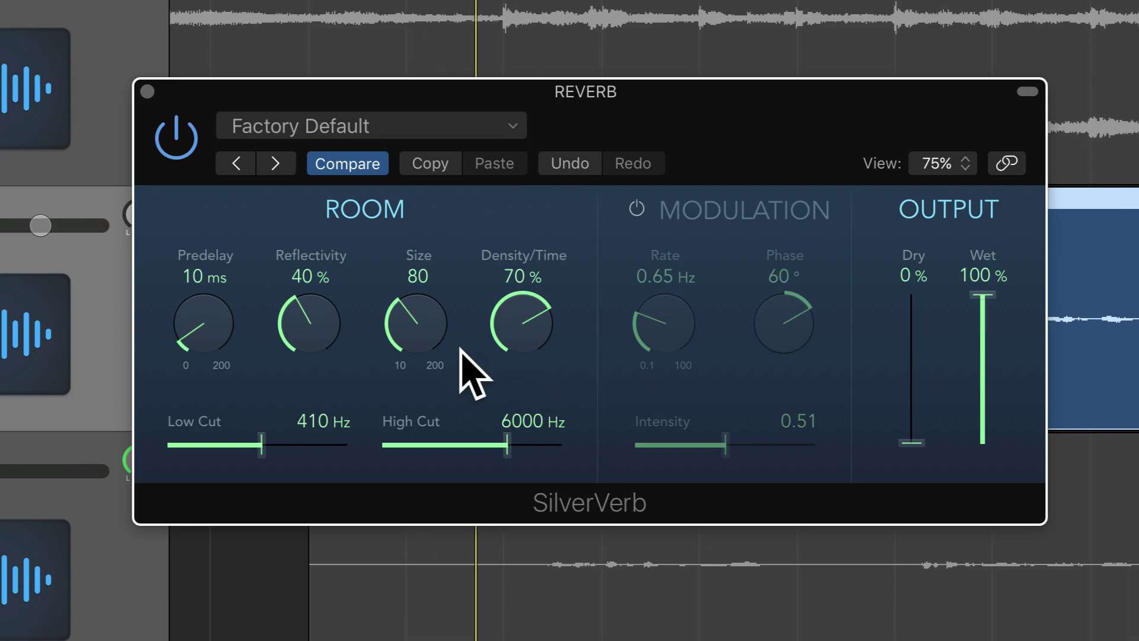
left_click_drag(437, 343, 405, 255)
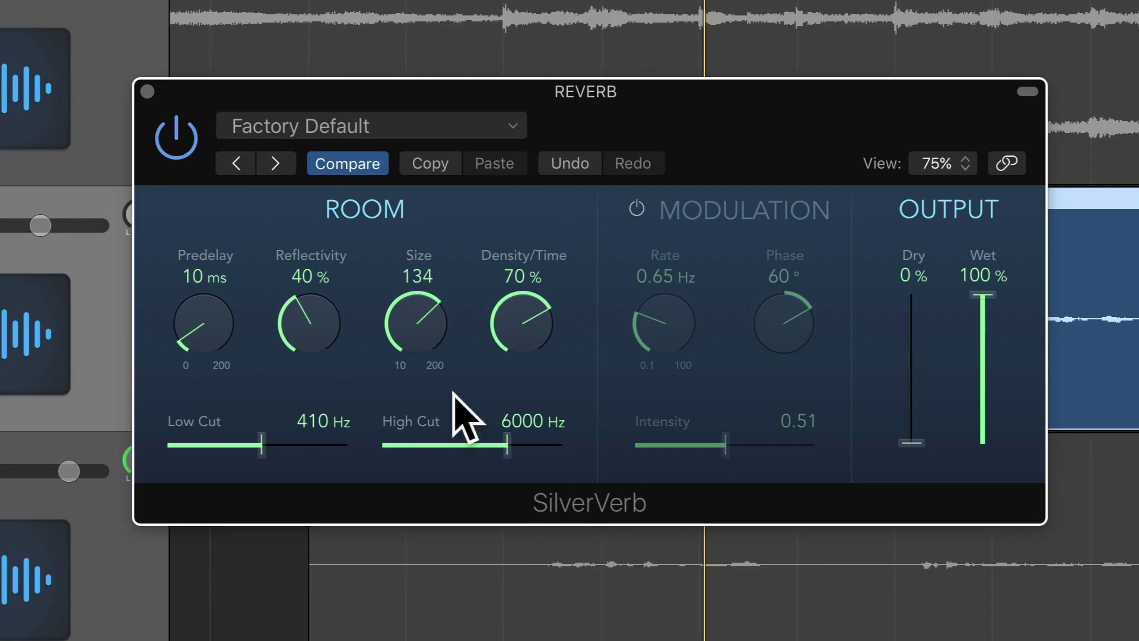
left_click_drag(399, 302, 394, 268)
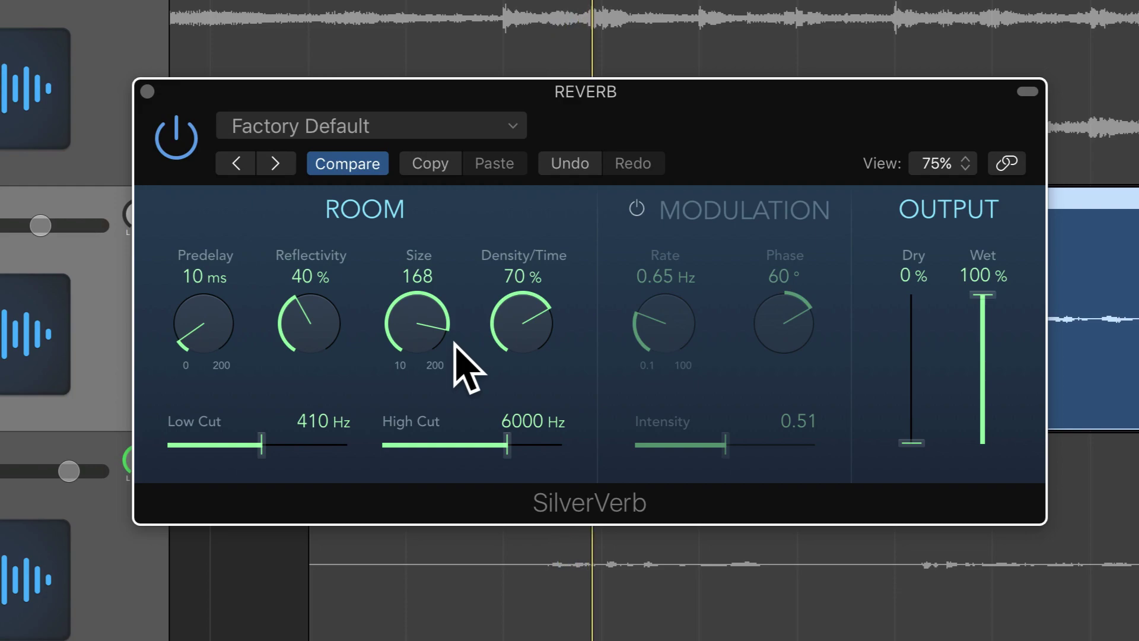
left_click_drag(526, 337, 570, 464)
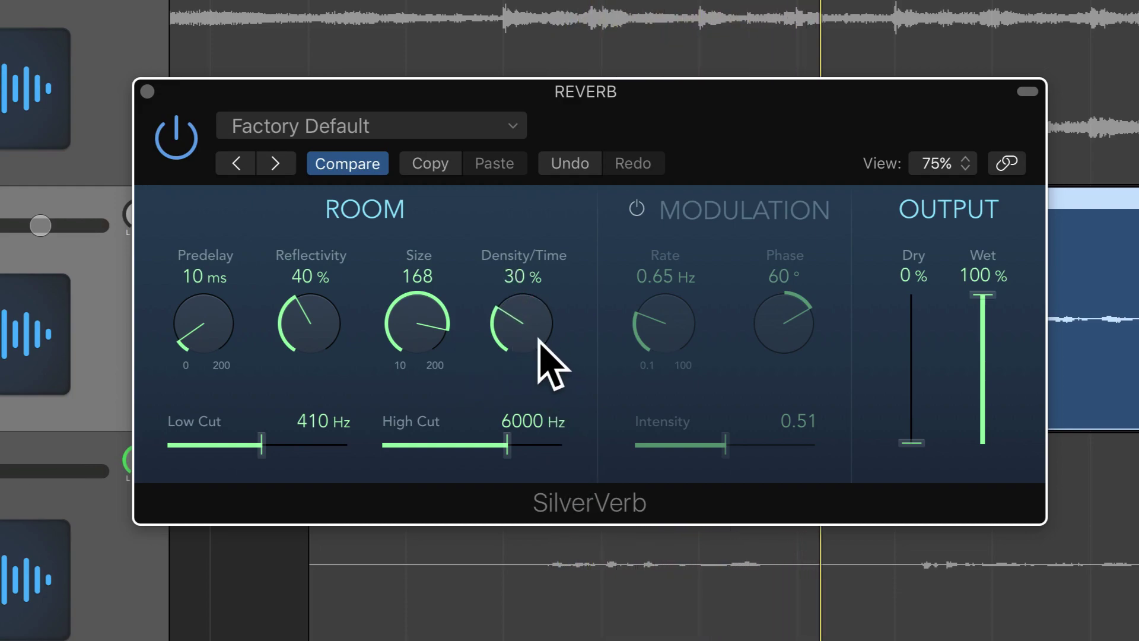
left_click_drag(539, 344, 539, 376)
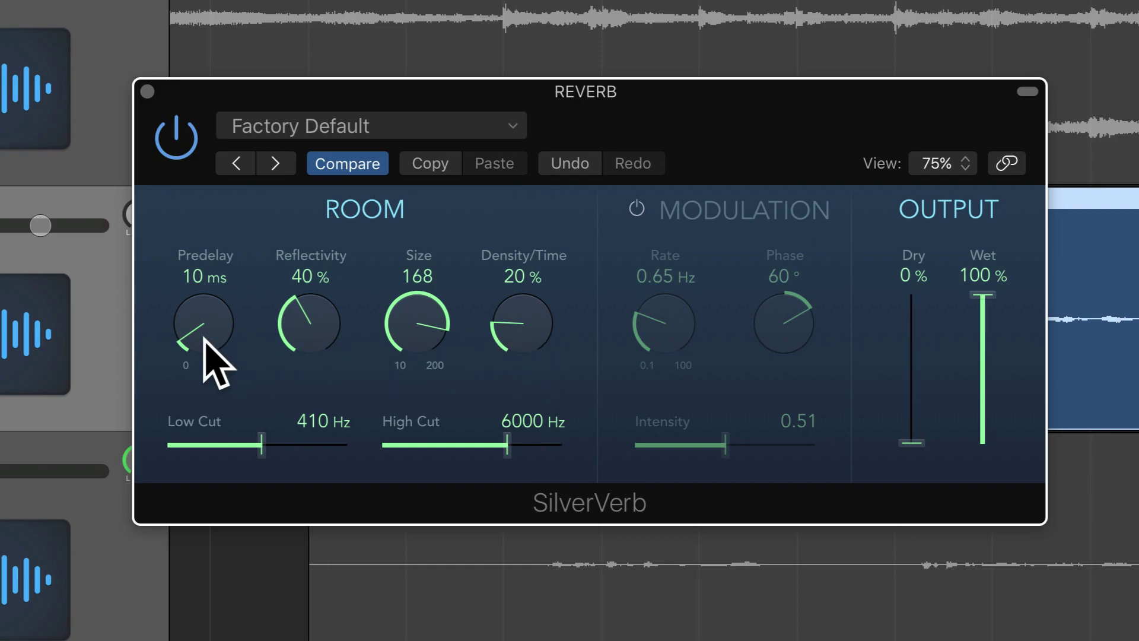
Step: Lengthen Predelay, raise Density/Time to 45%, and shrink Size to about 40
left_click_drag(204, 338, 207, 308)
left_click_drag(415, 318, 439, 433)
left_click_drag(407, 322, 428, 428)
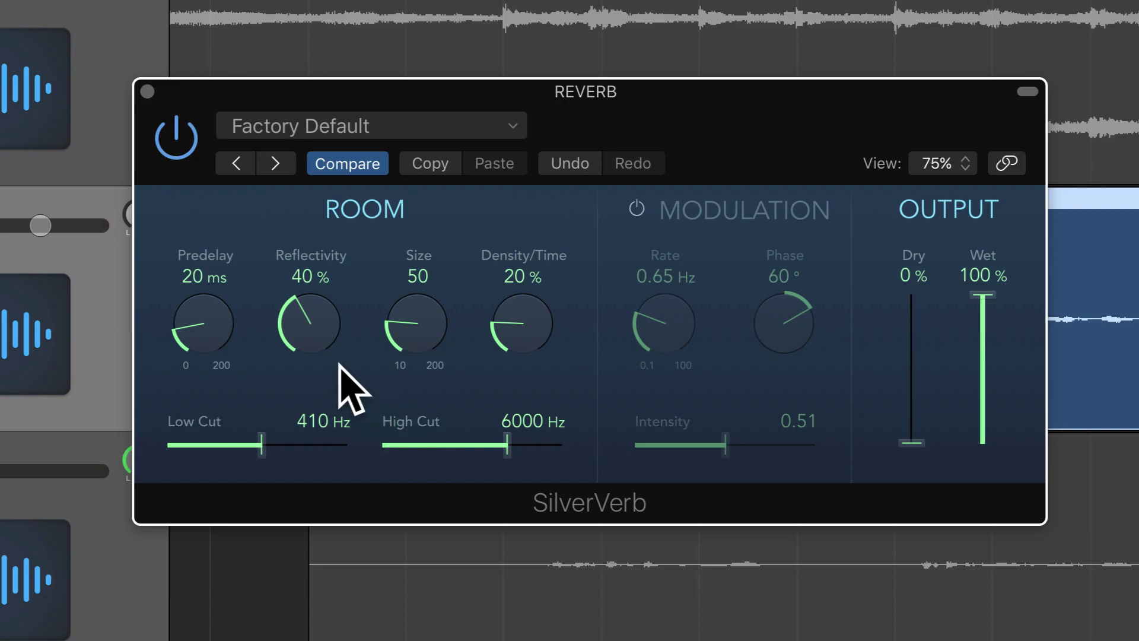
left_click_drag(534, 340, 484, 277)
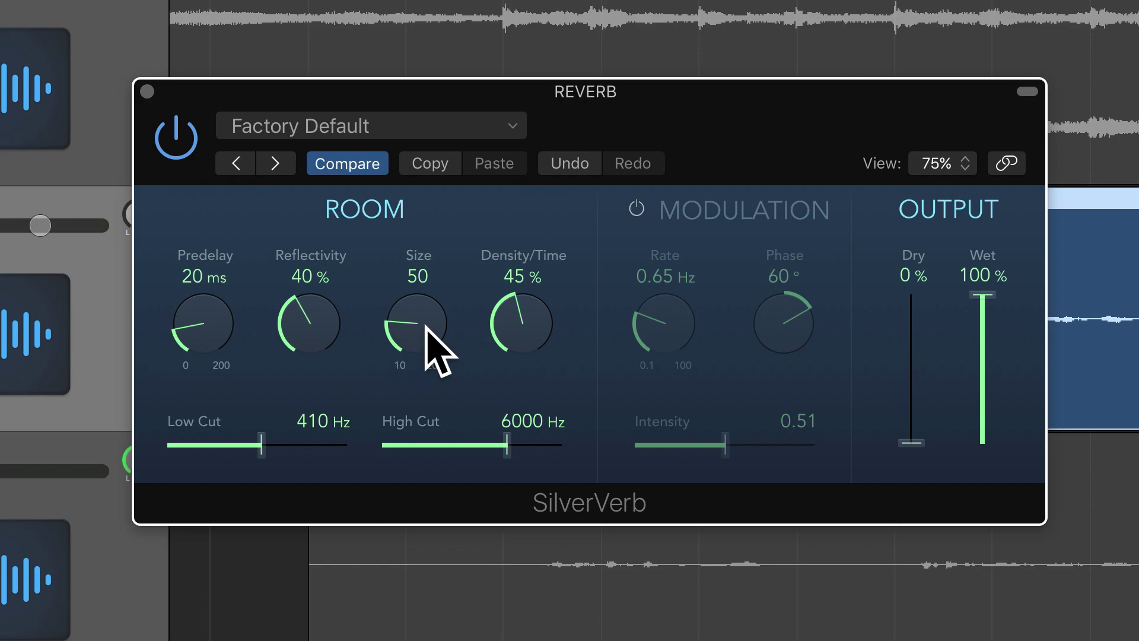
left_click_drag(426, 325, 424, 312)
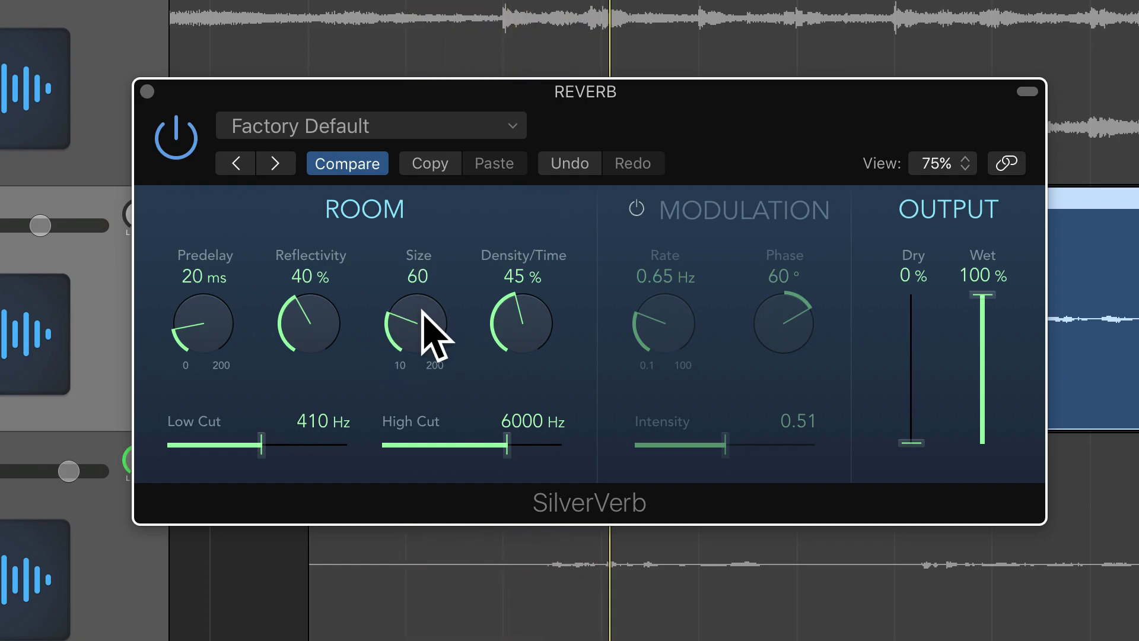
left_click_drag(420, 315, 420, 360)
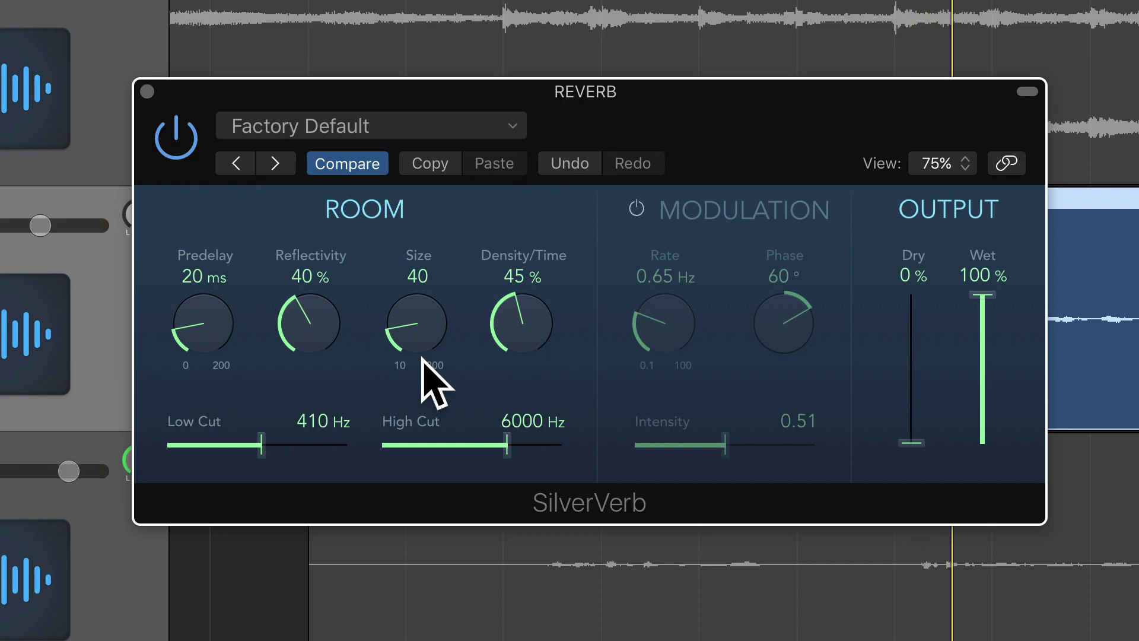
Step: Set Reflectivity to 30%, Predelay to 0 ms, and Size to 50
left_click_drag(323, 325, 302, 244)
mouse_move(310, 330)
left_mouse_down()
mouse_move(338, 433)
mouse_move(318, 336)
left_mouse_up()
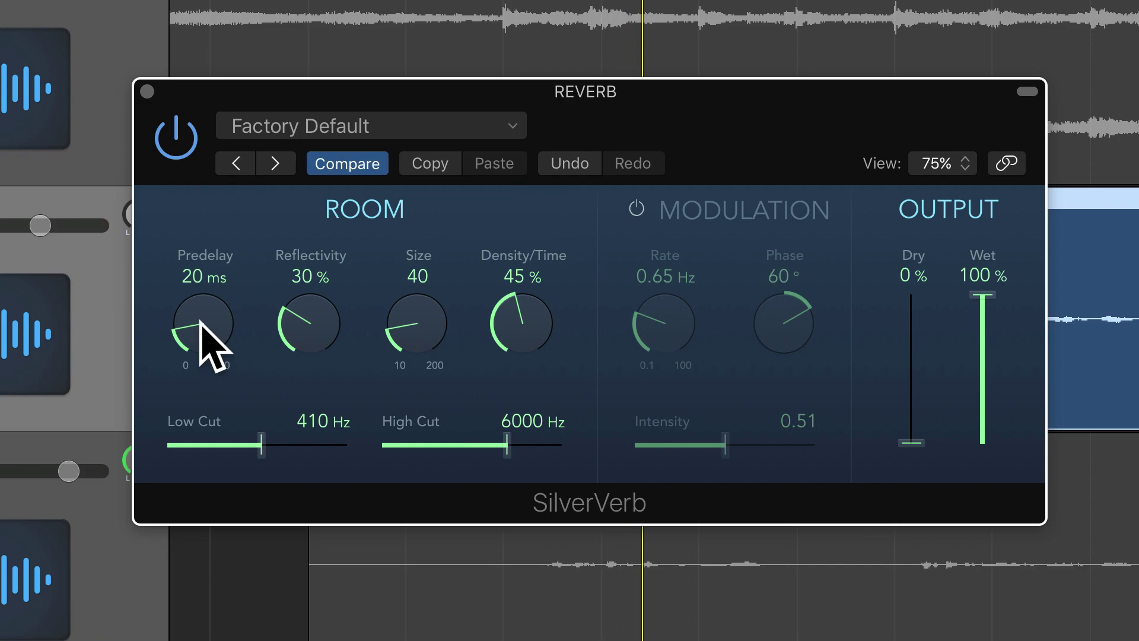
left_click_drag(198, 318, 212, 417)
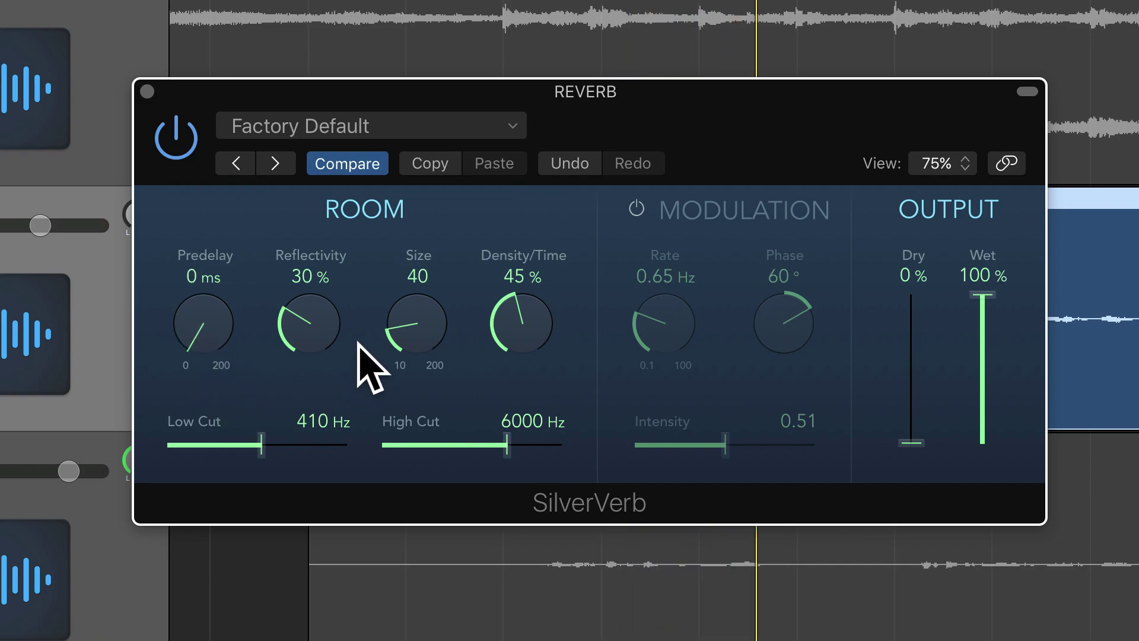
left_click_drag(447, 326, 381, 288)
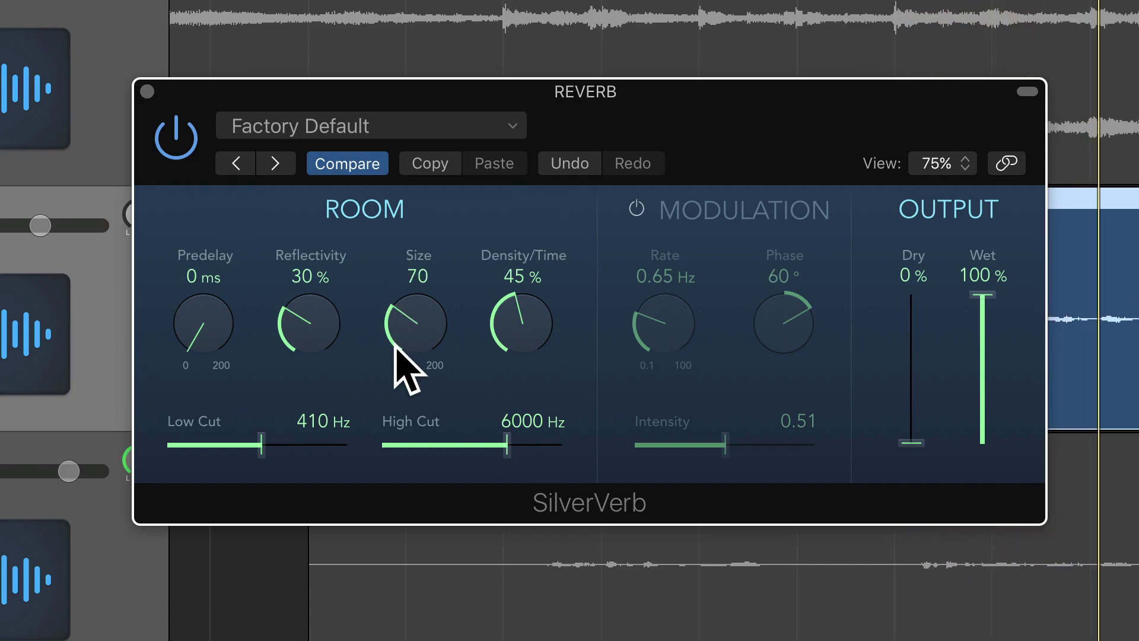
left_click_drag(427, 330, 427, 376)
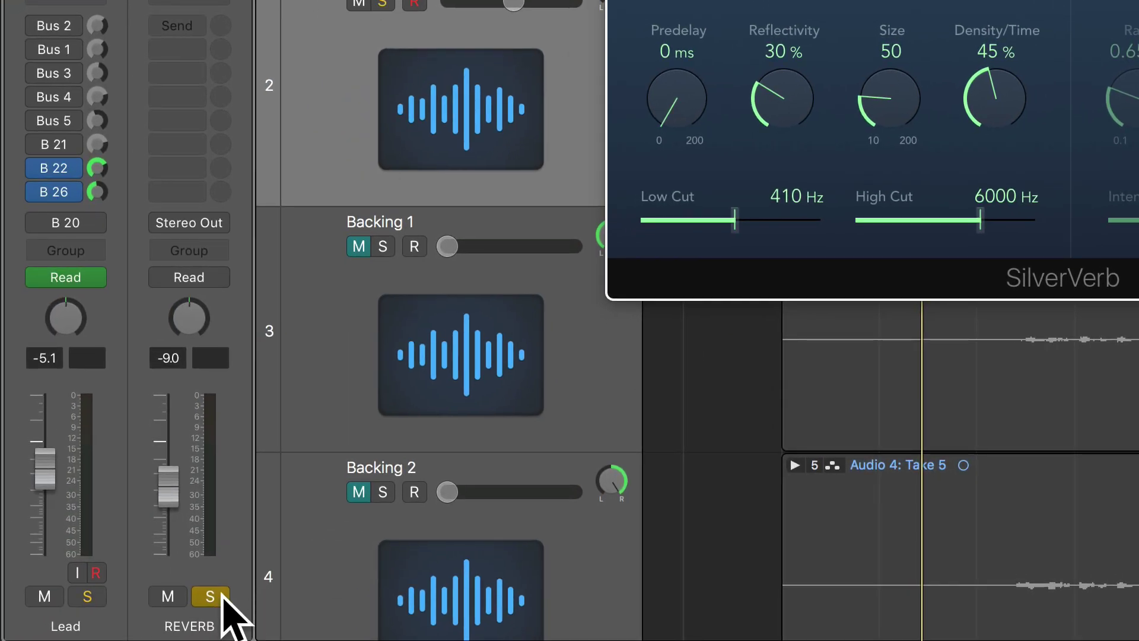
Step: Unsolo REVERB, pull its fader to -∞, set the Lead fader to -7.0 dB, and play back
left_click(223, 595)
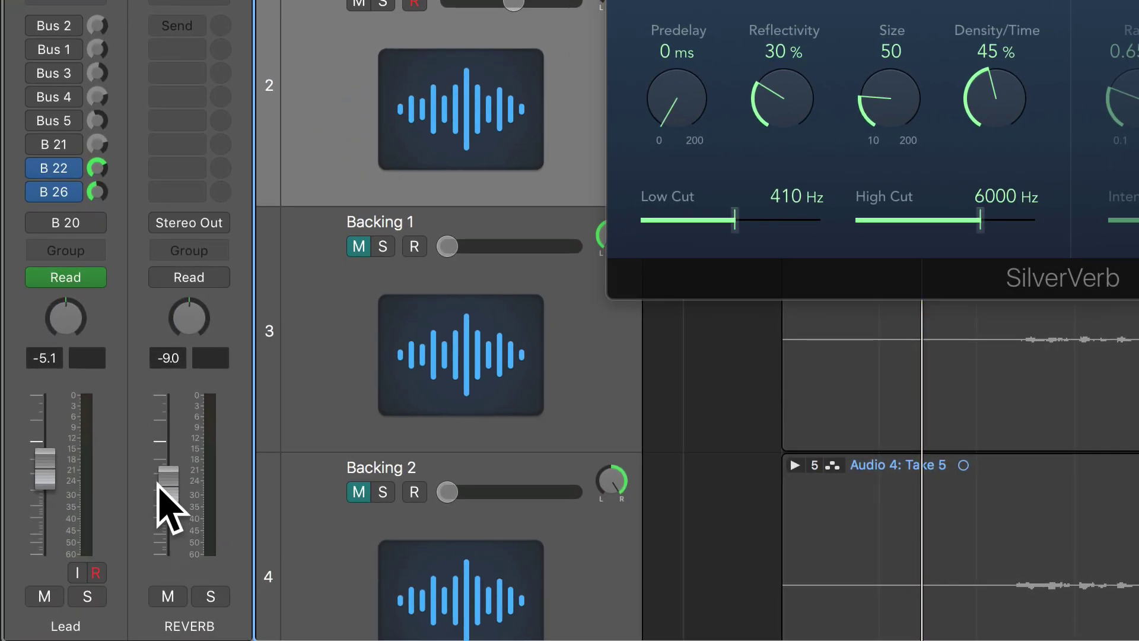
left_click_drag(171, 479, 168, 555)
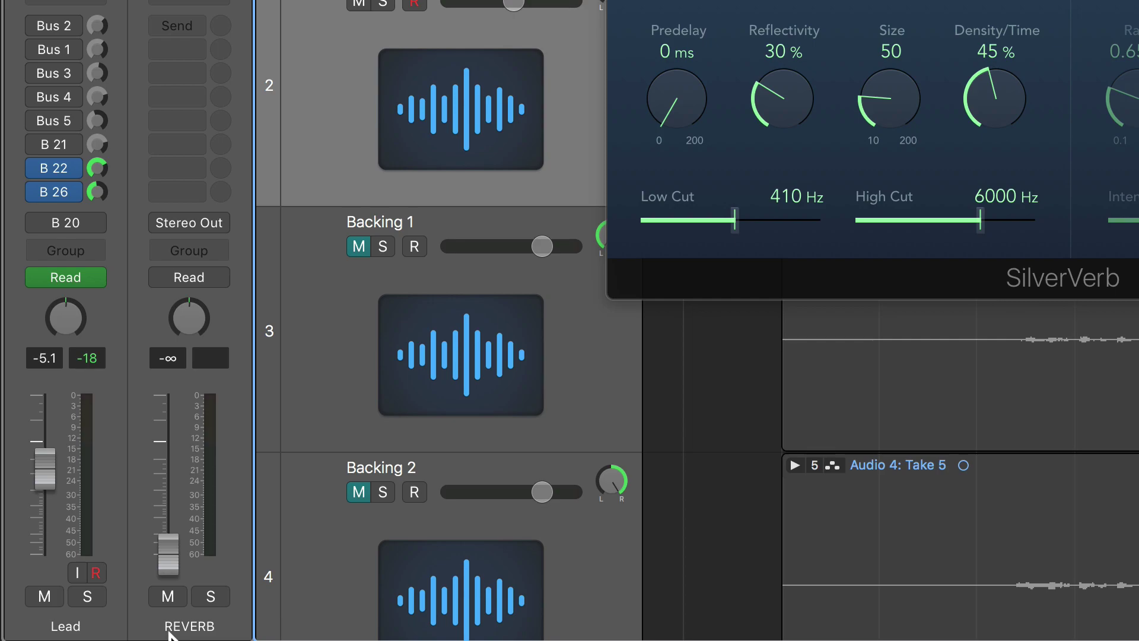
left_click_drag(45, 474, 45, 484)
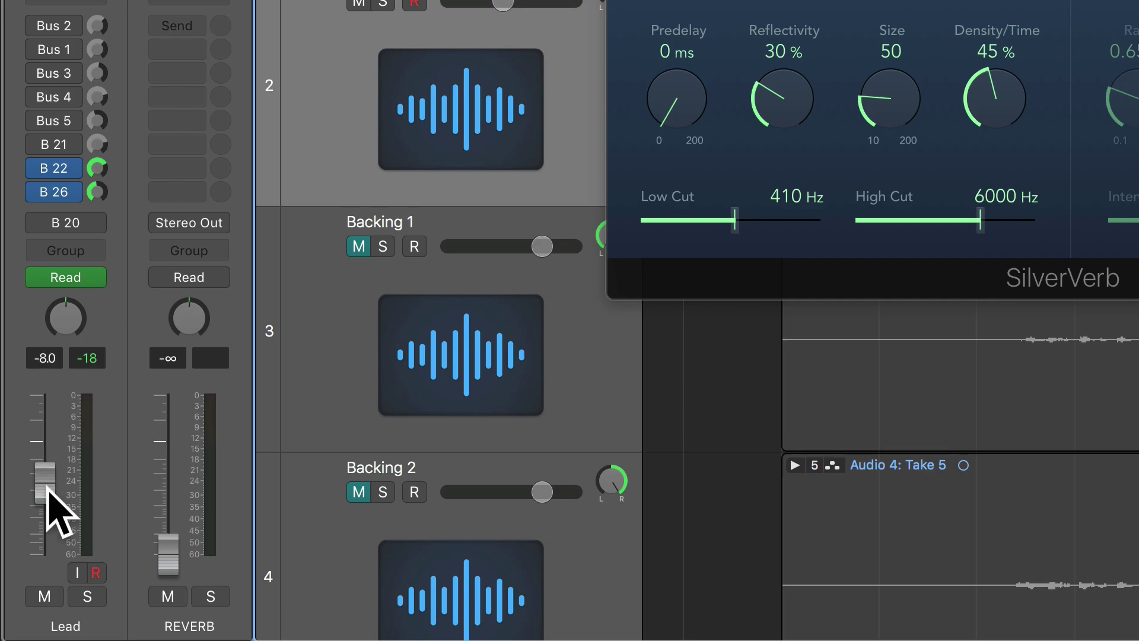
key("space")
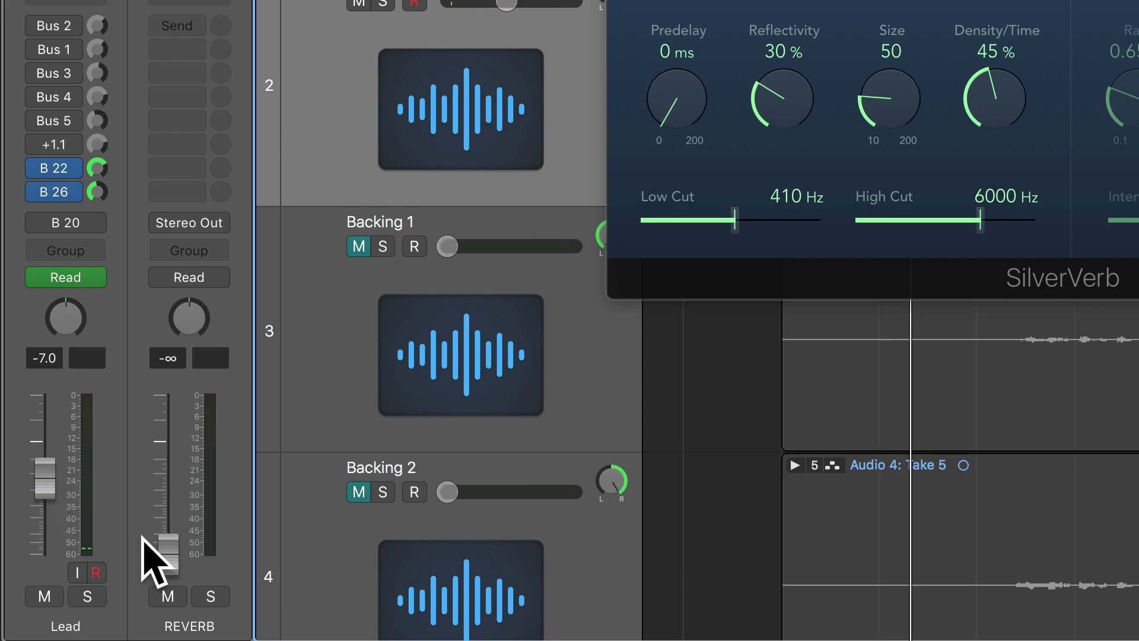
Step: Raise the REVERB fader from -∞ and settle it around -14 dB under the Lead vocal
left_click_drag(168, 554, 158, 494)
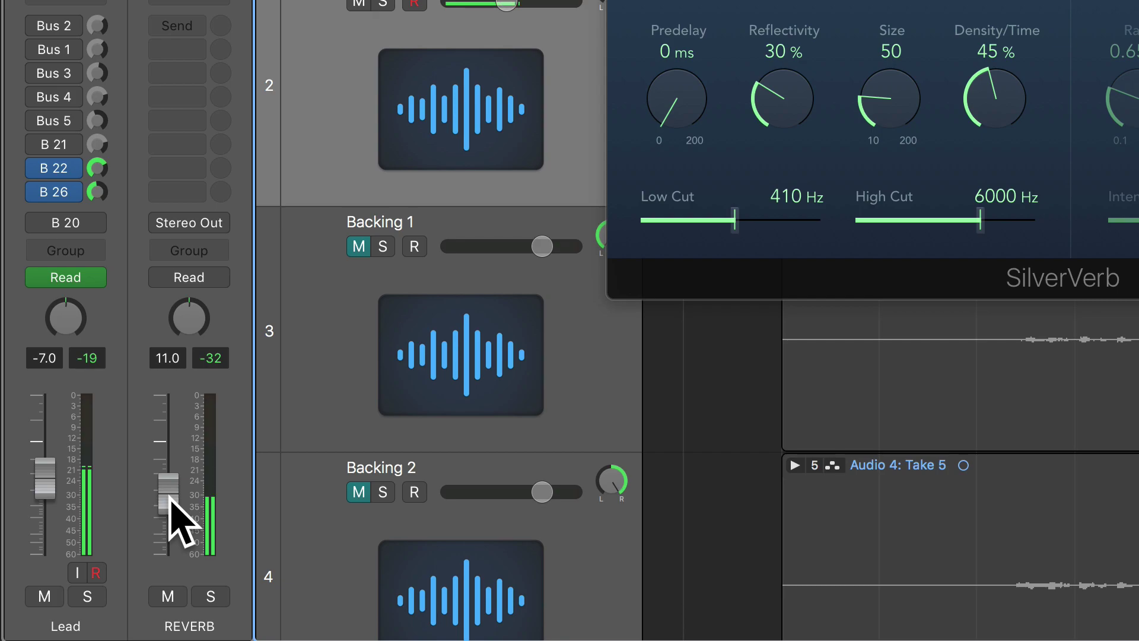
left_click_drag(170, 499, 170, 492)
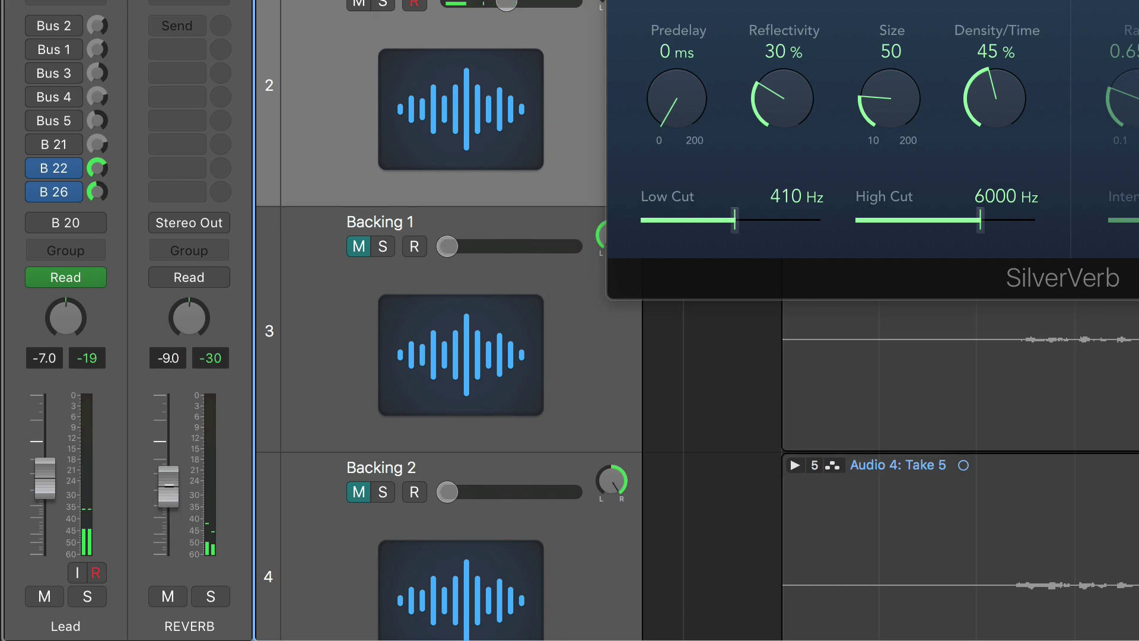
key("XF86AudioRaiseVolume")
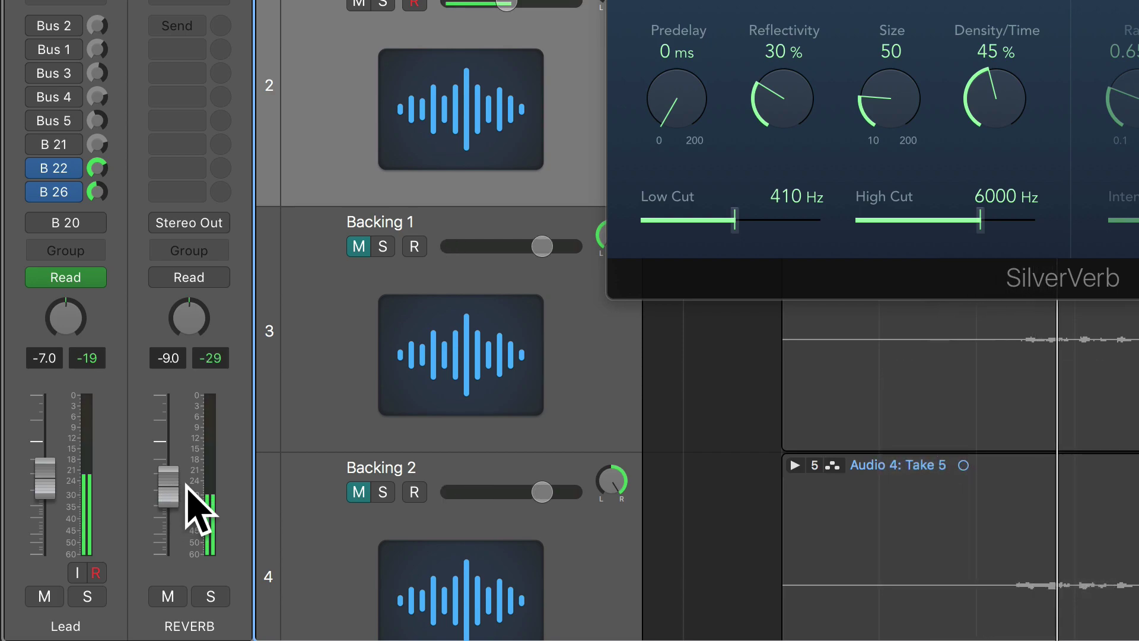
left_click_drag(186, 483, 178, 533)
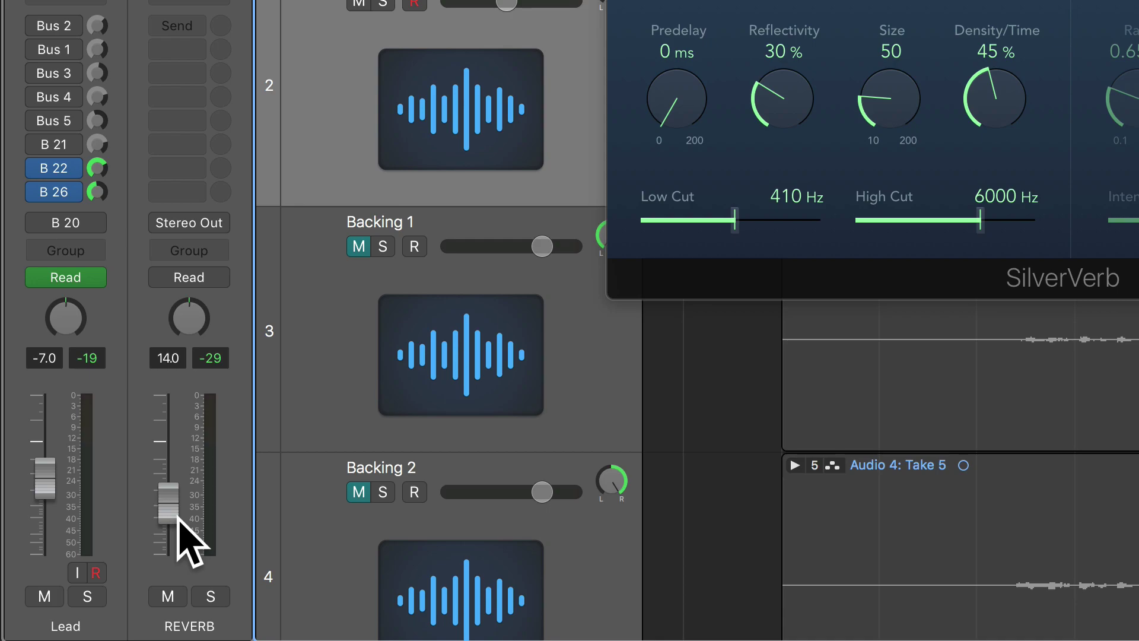
key("space")
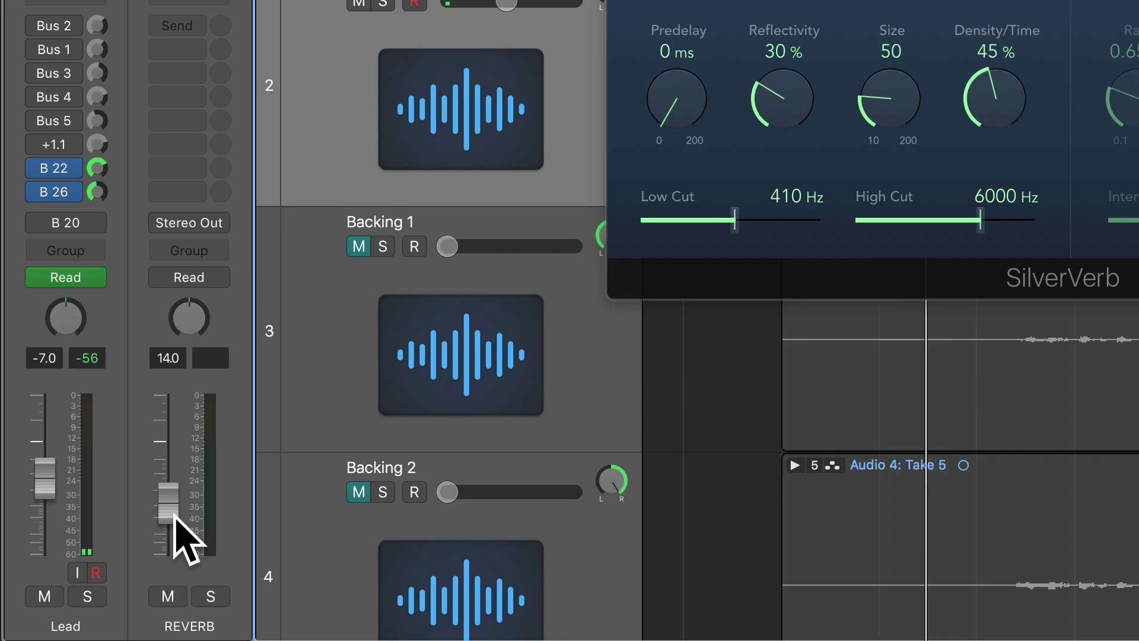
left_click(167, 596)
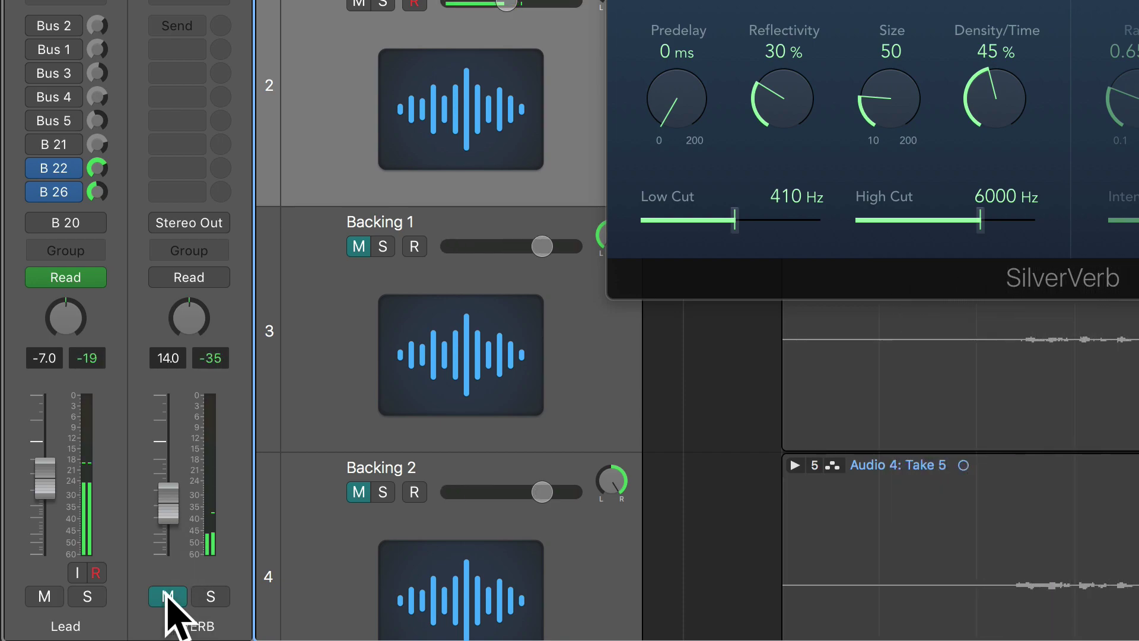
left_click(168, 596)
left_click_drag(168, 517, 172, 520)
left_click(171, 595)
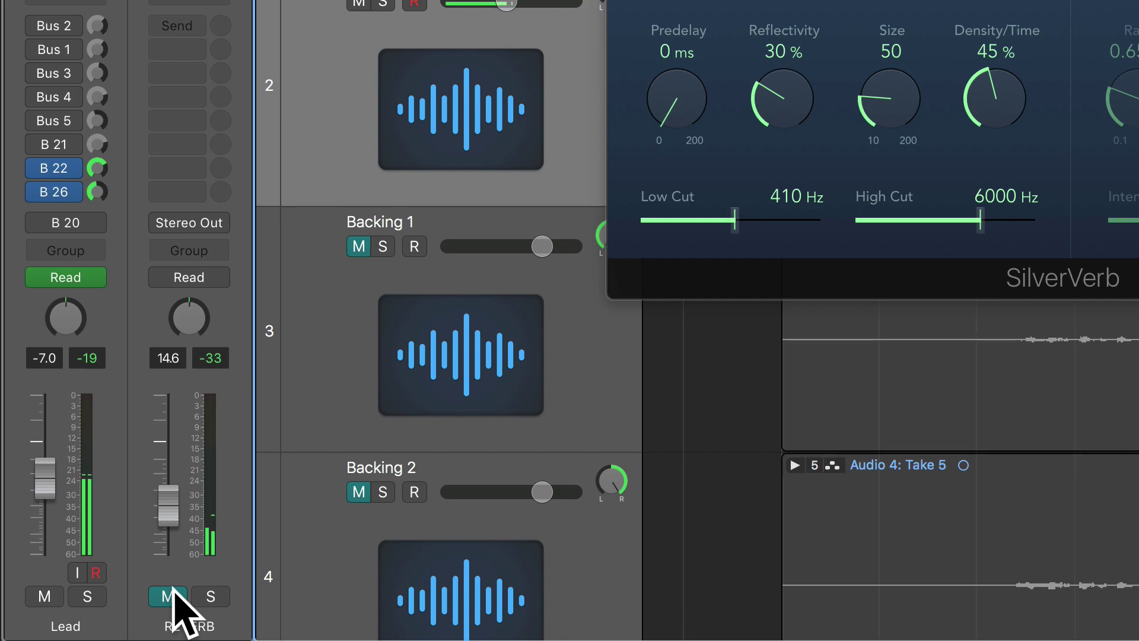
left_click(172, 595)
left_click_drag(168, 514, 168, 508)
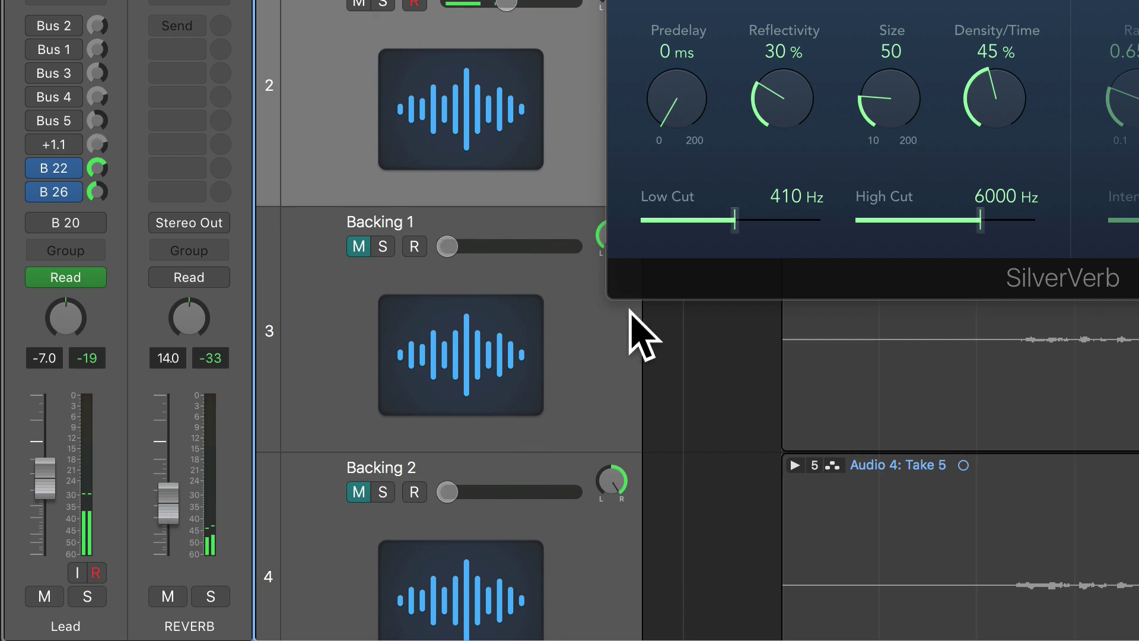
Step: Set SilverVerb Low Cut to 470 Hz and High Cut to 6800 Hz, nudging the REVERB fader up
left_click_drag(739, 238, 739, 230)
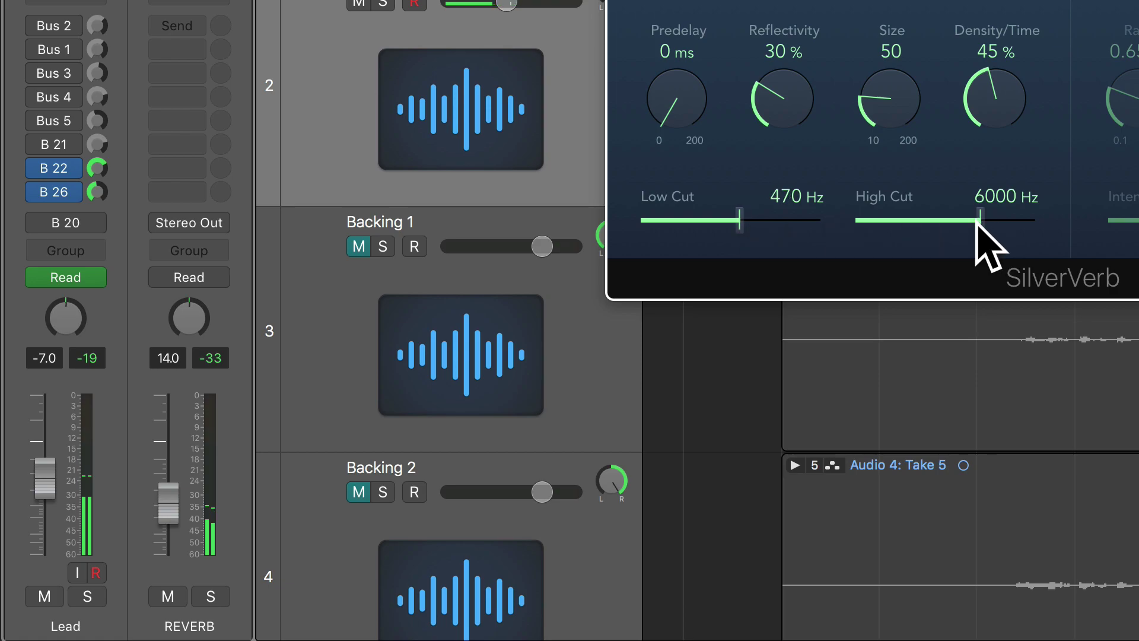
left_click_drag(975, 225, 987, 224)
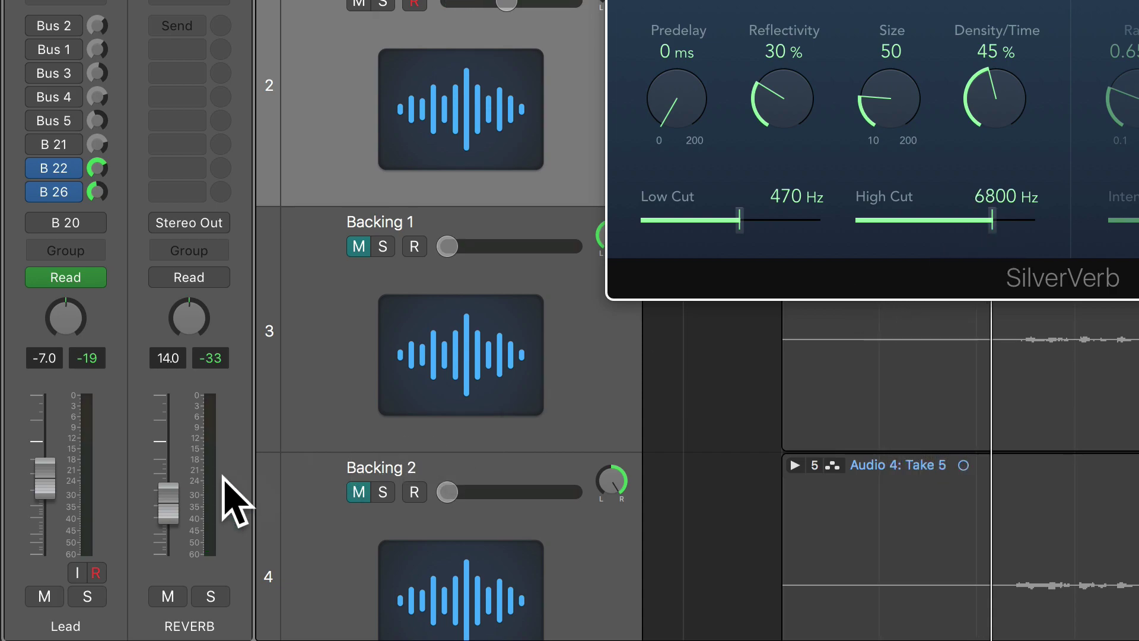
left_click_drag(168, 503, 167, 499)
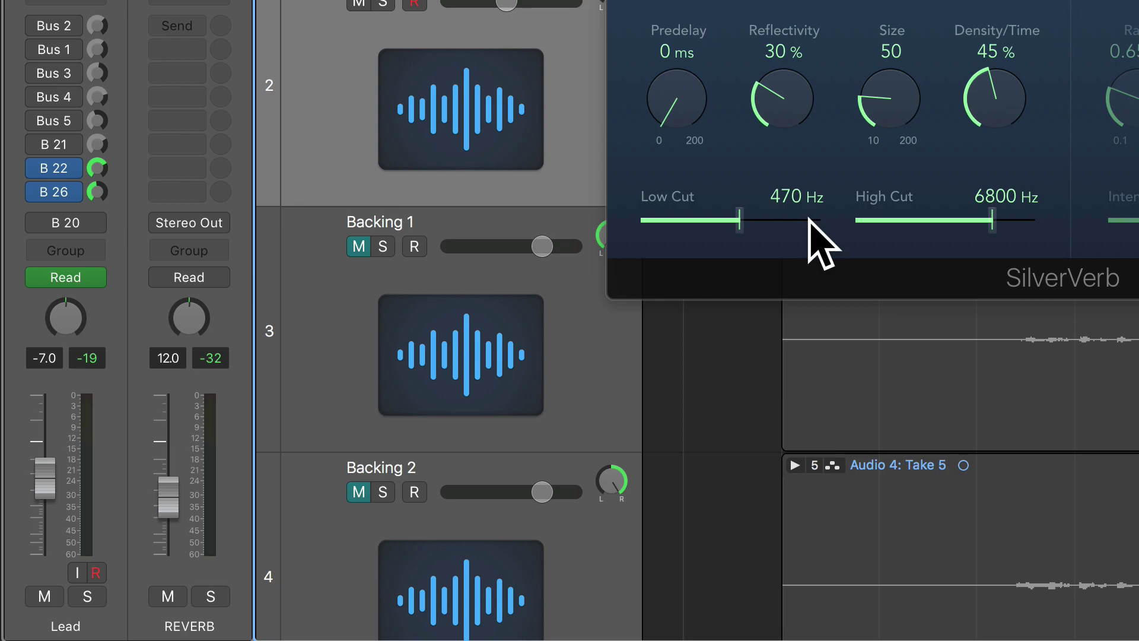
Step: Change the REVERB channel strip name to 'VOX BODY VERB'
double_click(197, 626)
type("VOX BODY VERB")
key("Return")
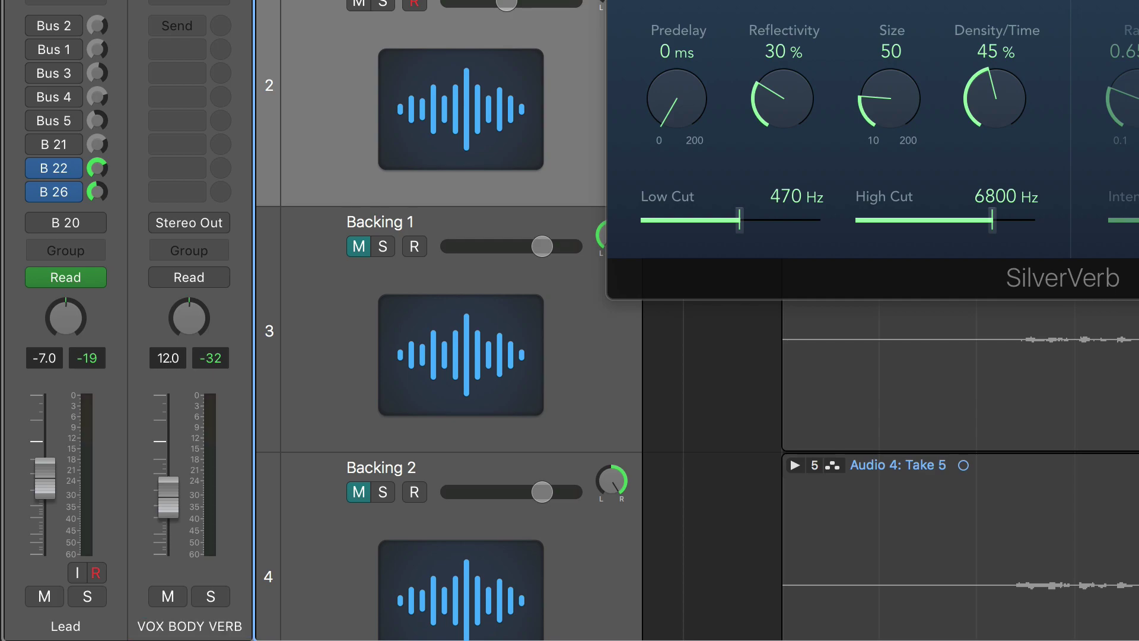